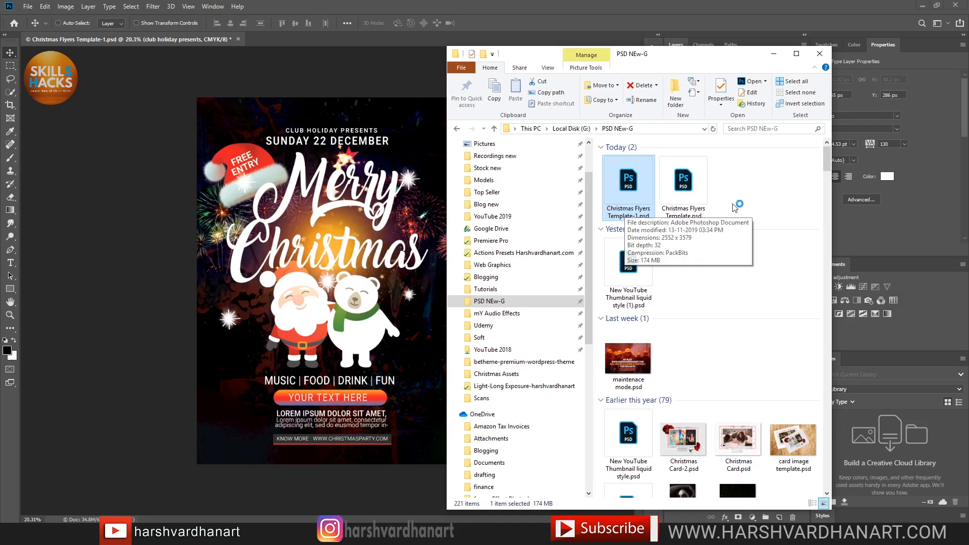
pyautogui.click(774, 55)
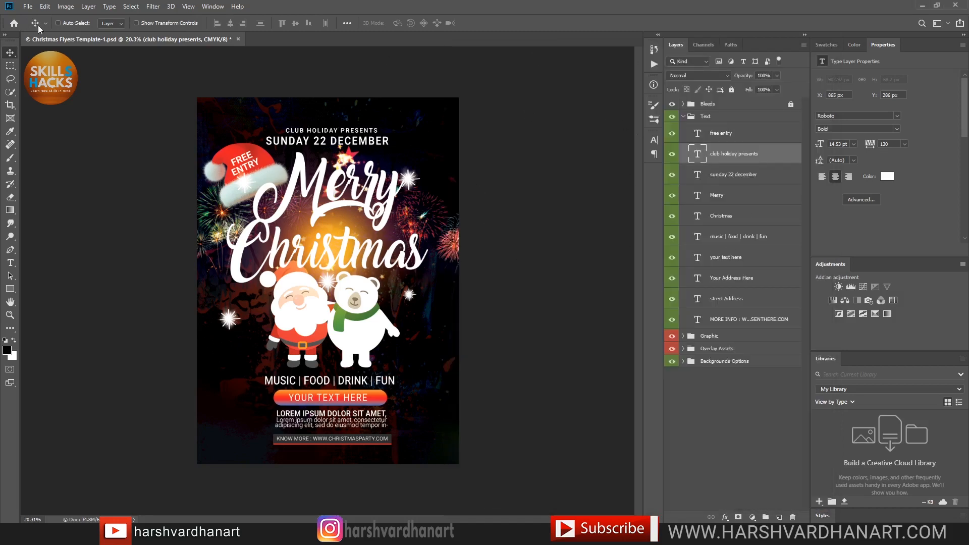
pyautogui.click(28, 7)
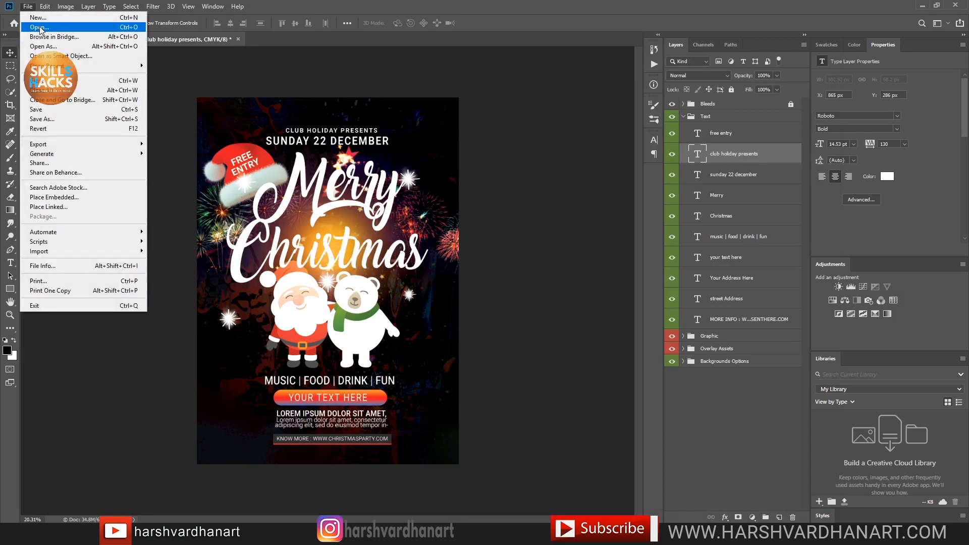
pyautogui.click(40, 27)
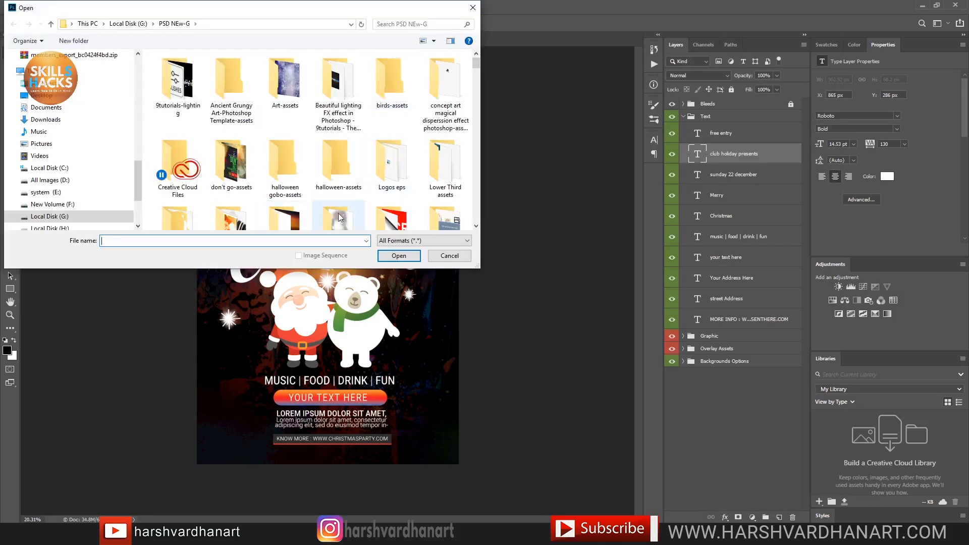
pyautogui.click(457, 258)
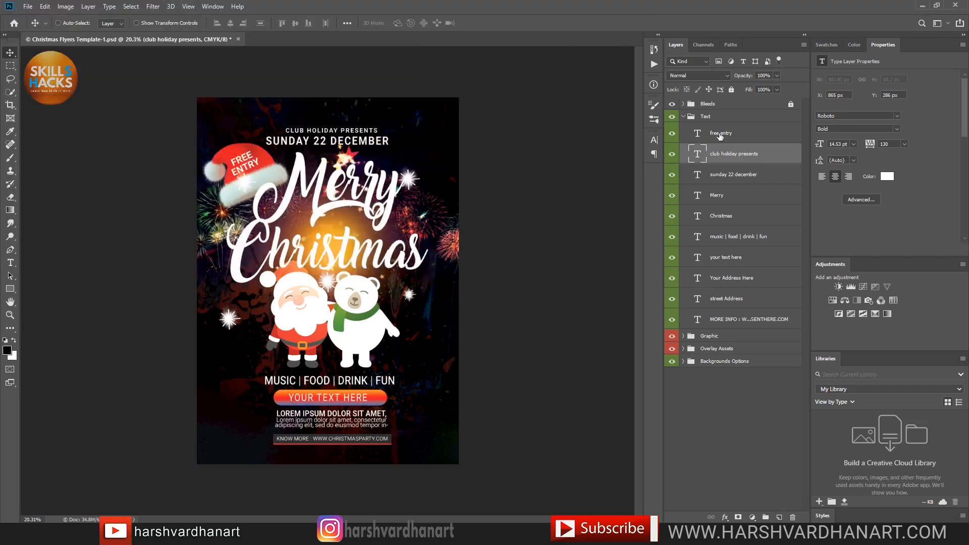
# Step: Save the flyer document under the new name "Christmas Flyers Template-1-edited" in Photoshop format
pyautogui.click(709, 119)
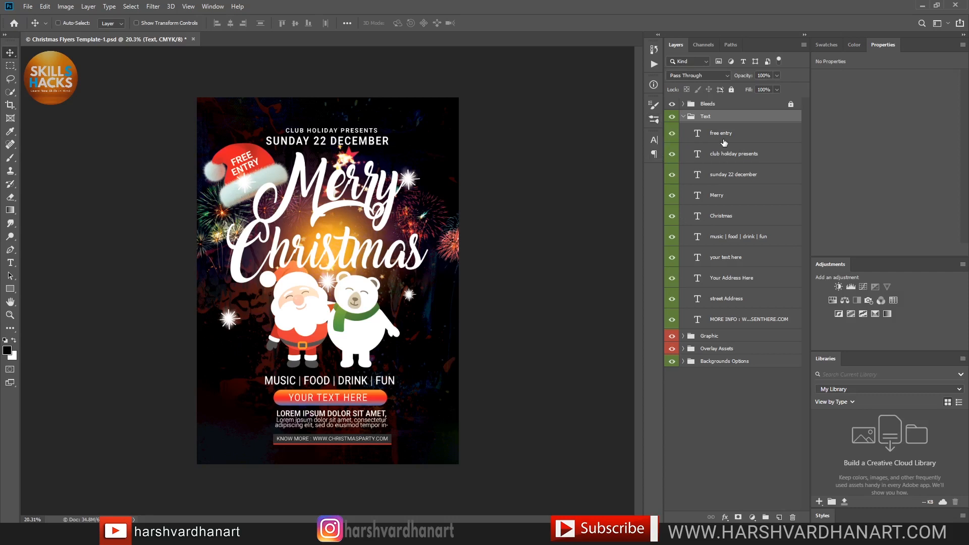
pyautogui.click(708, 140)
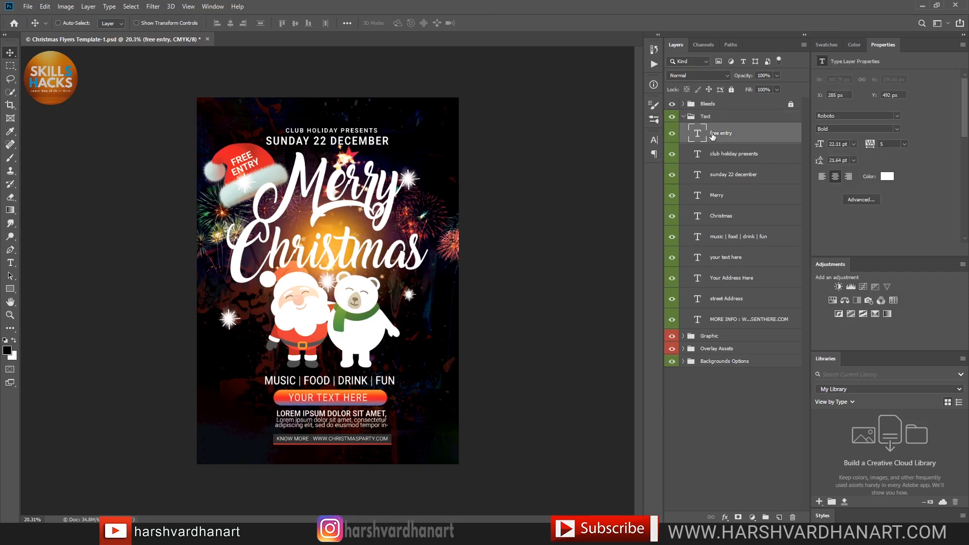
pyautogui.click(27, 6)
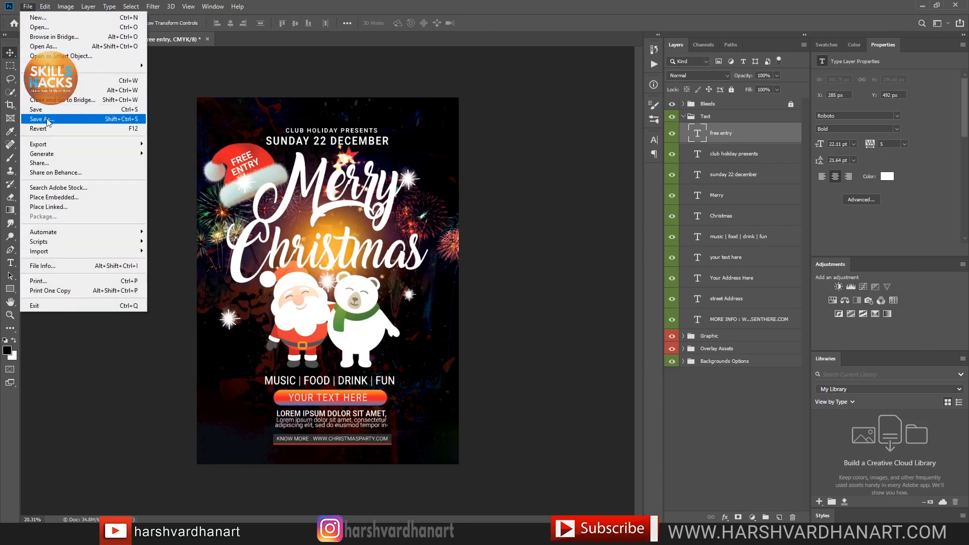
pyautogui.click(59, 121)
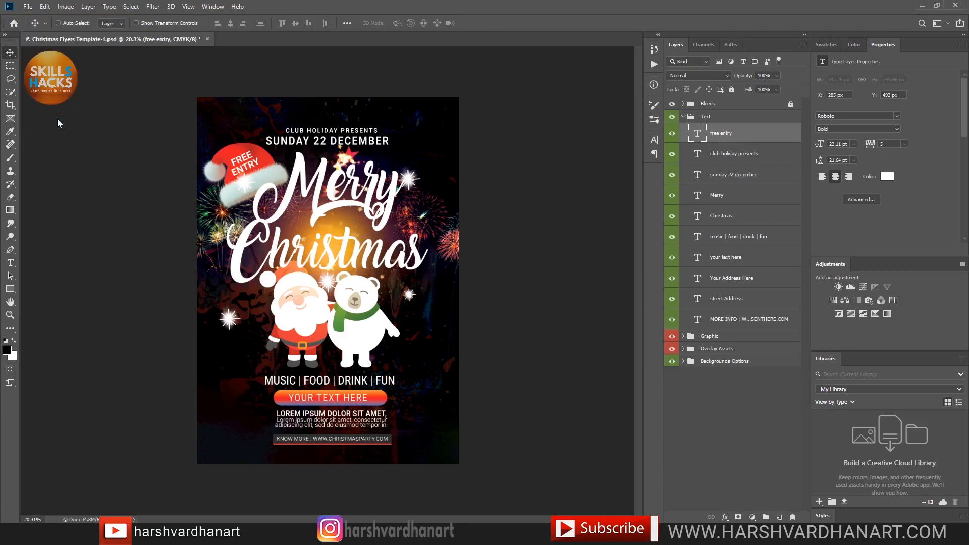
pyautogui.moveTo(146, 220); pyautogui.dragTo(200, 218)
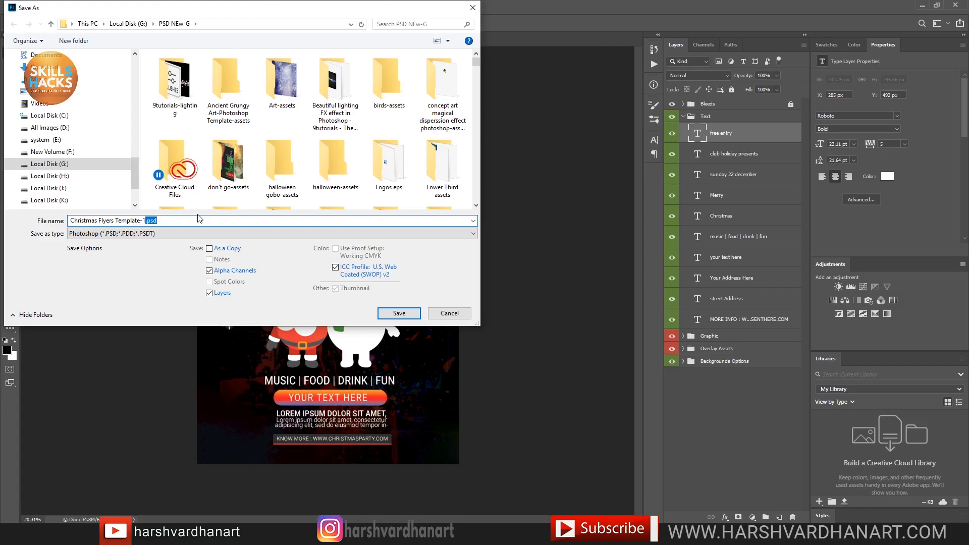
pyautogui.write('-edited')
pyautogui.press('Return')
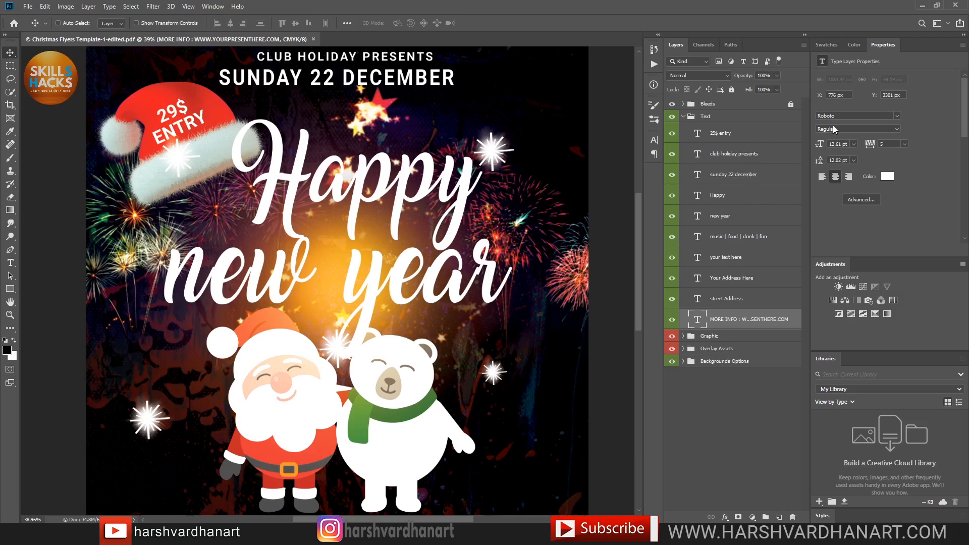
pyautogui.click(750, 139)
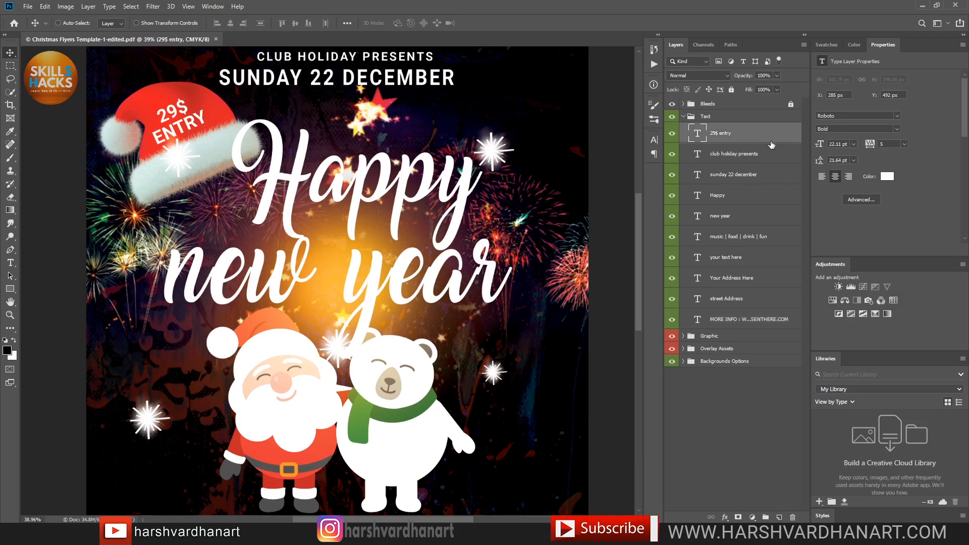
pyautogui.click(774, 237)
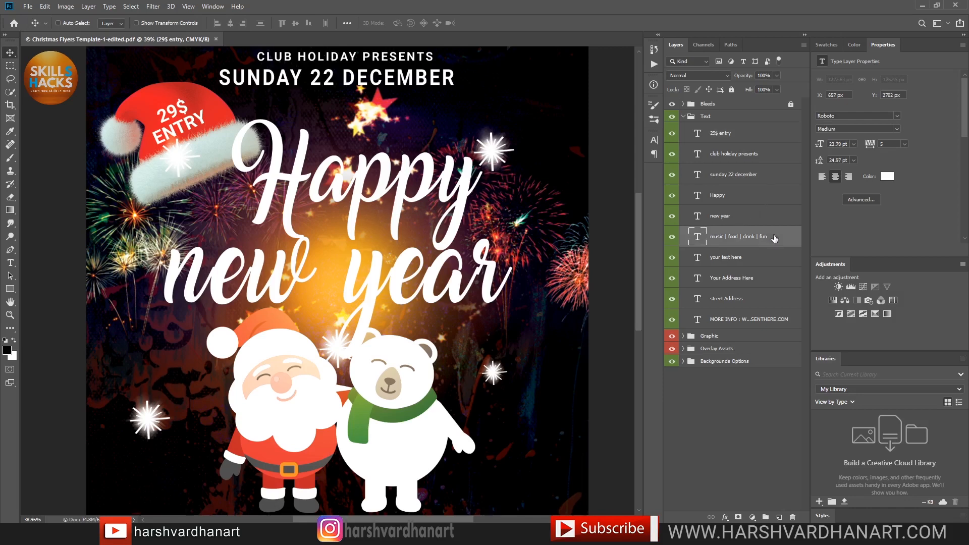
pyautogui.click(724, 217)
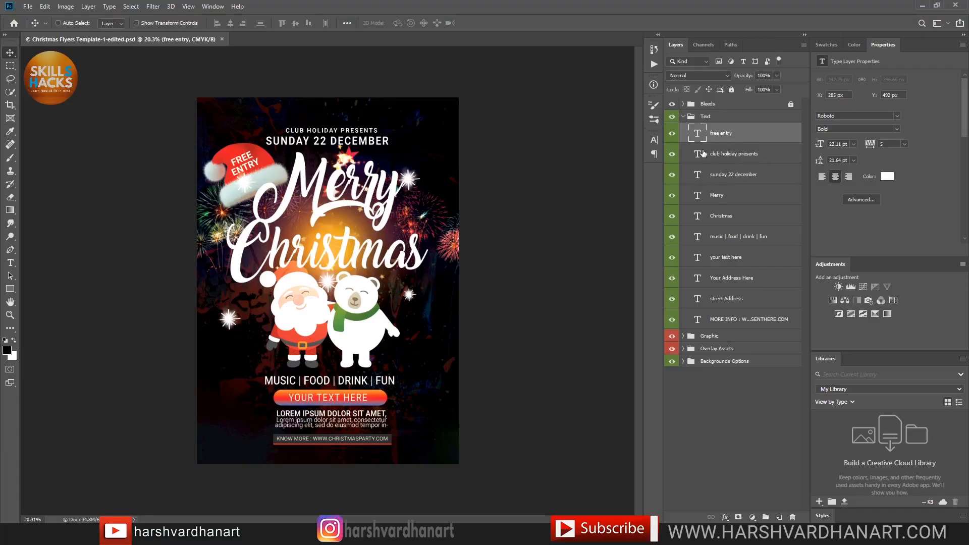
# Step: Change the "free entry" text on the Santa hat to read "29$ entry"
pyautogui.click(672, 134)
pyautogui.doubleClick(700, 137)
pyautogui.click(252, 155)
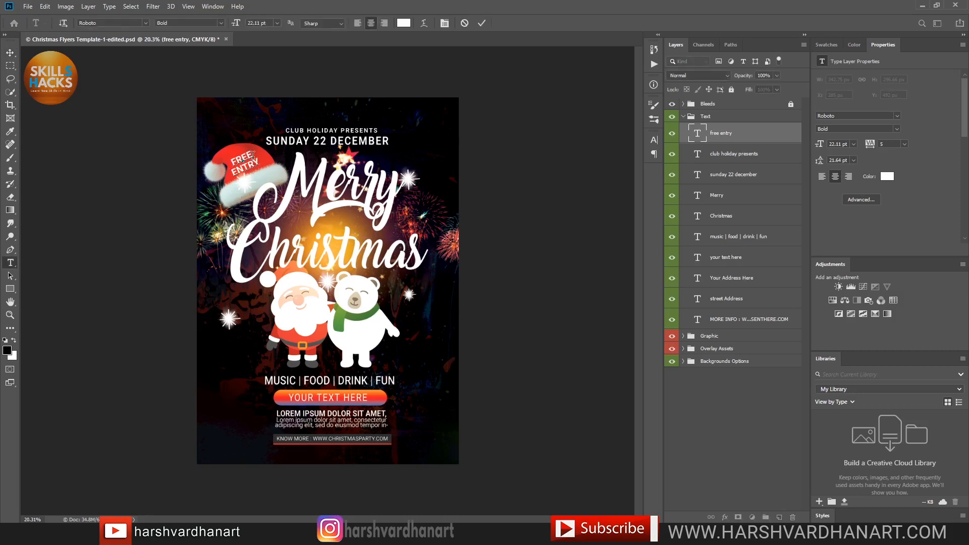
pyautogui.hotkey('ctrl', 'a')
pyautogui.press('BackSpace')
pyautogui.write('29$')
pyautogui.click(482, 23)
pyautogui.press('v')
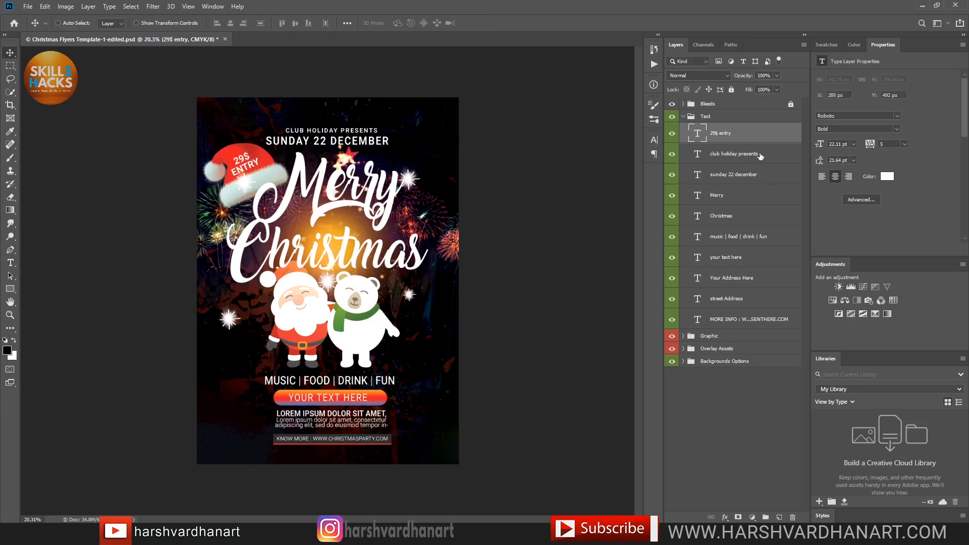
pyautogui.click(703, 159)
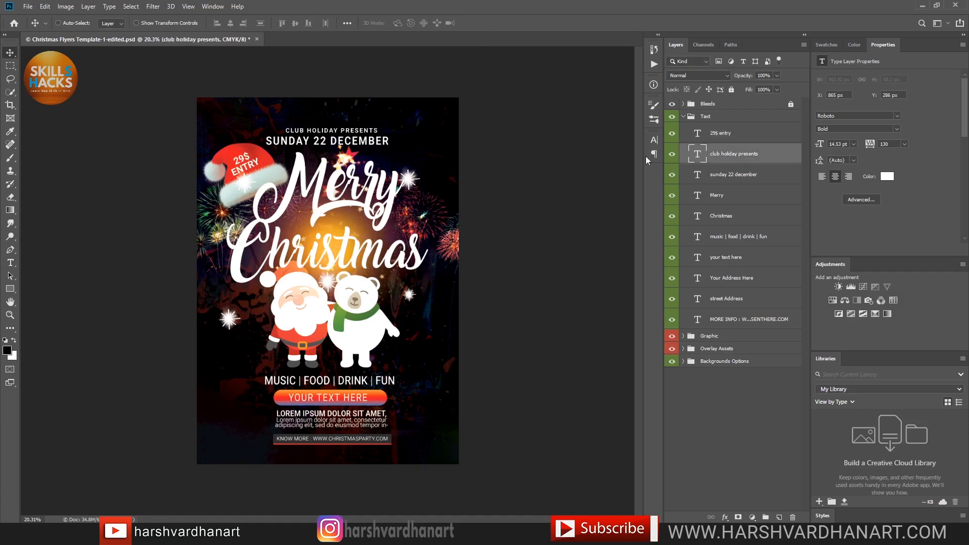
pyautogui.click(672, 153)
pyautogui.click(671, 153)
pyautogui.doubleClick(696, 155)
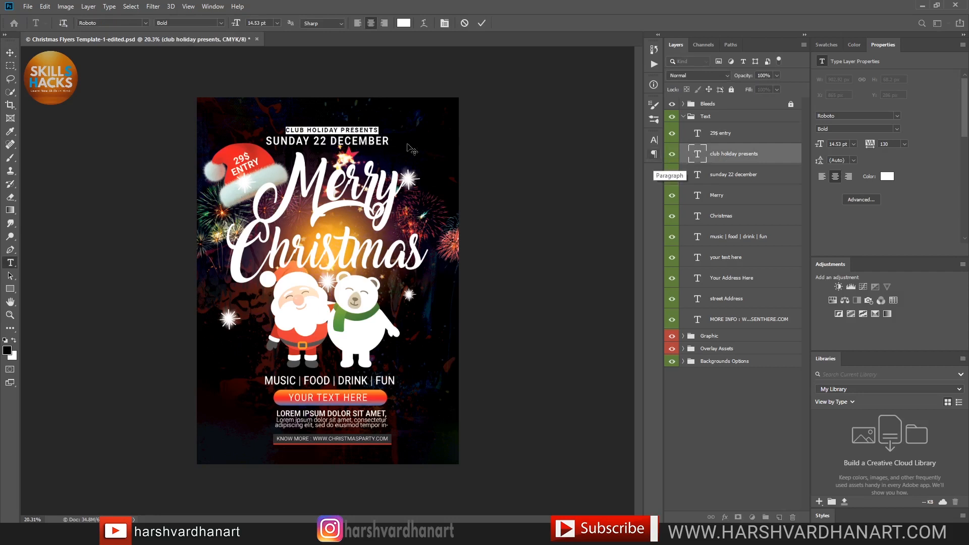
pyautogui.click(464, 24)
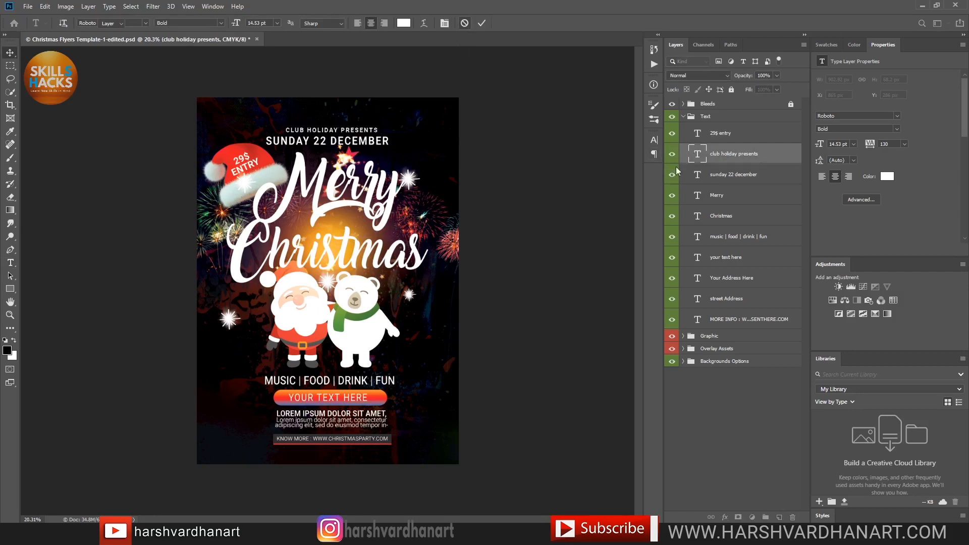
pyautogui.click(706, 174)
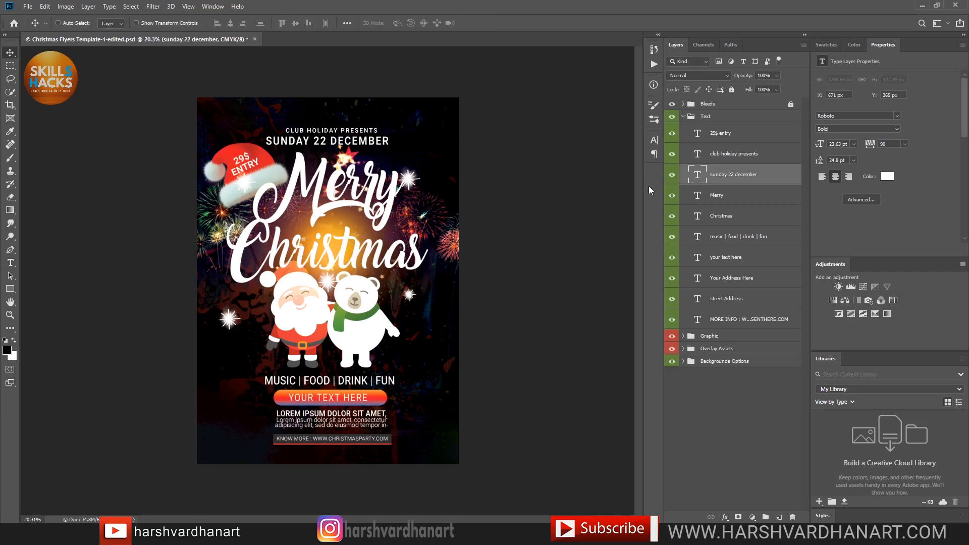
pyautogui.click(671, 175)
pyautogui.click(671, 176)
pyautogui.doubleClick(699, 177)
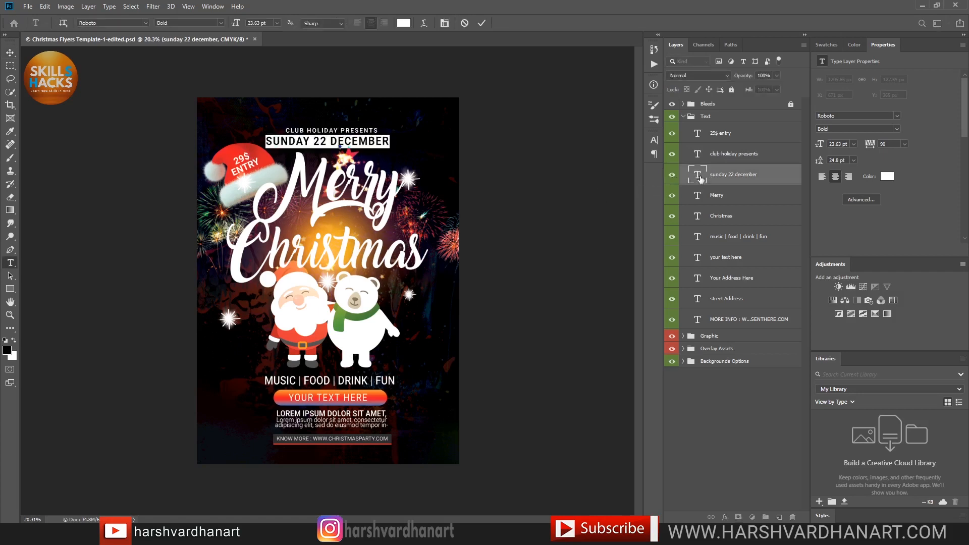
pyautogui.click(479, 23)
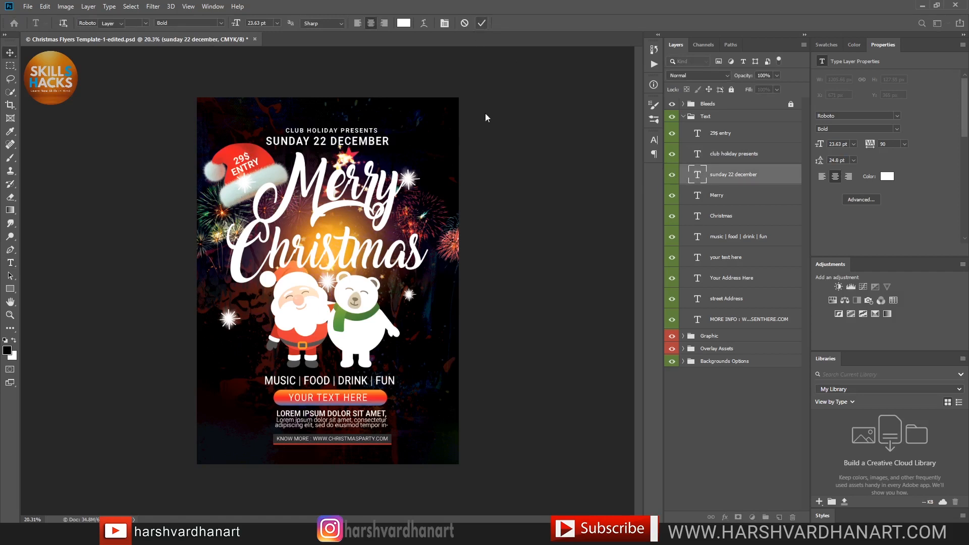
pyautogui.press('v')
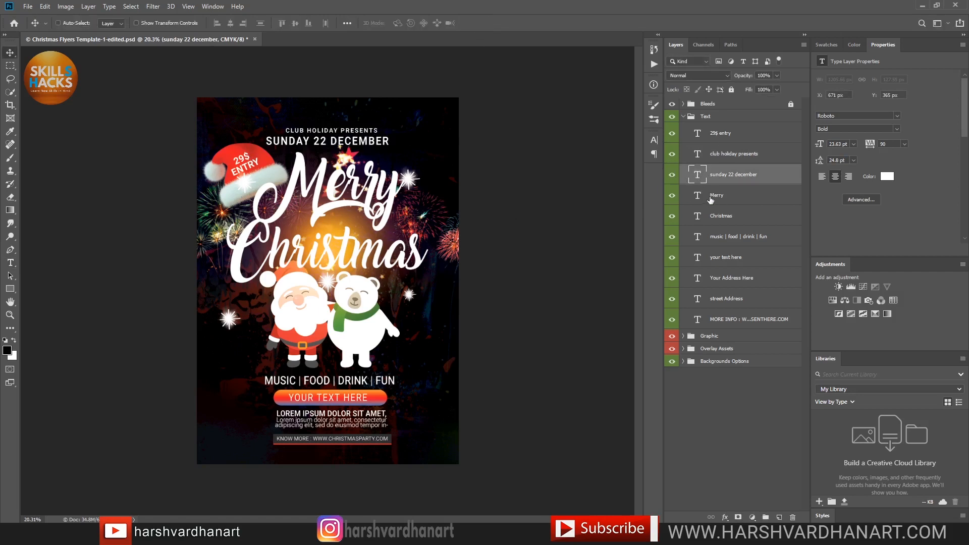
# Step: Replace the "Merry" headline text with "Happy" and commit the edit
pyautogui.click(685, 200)
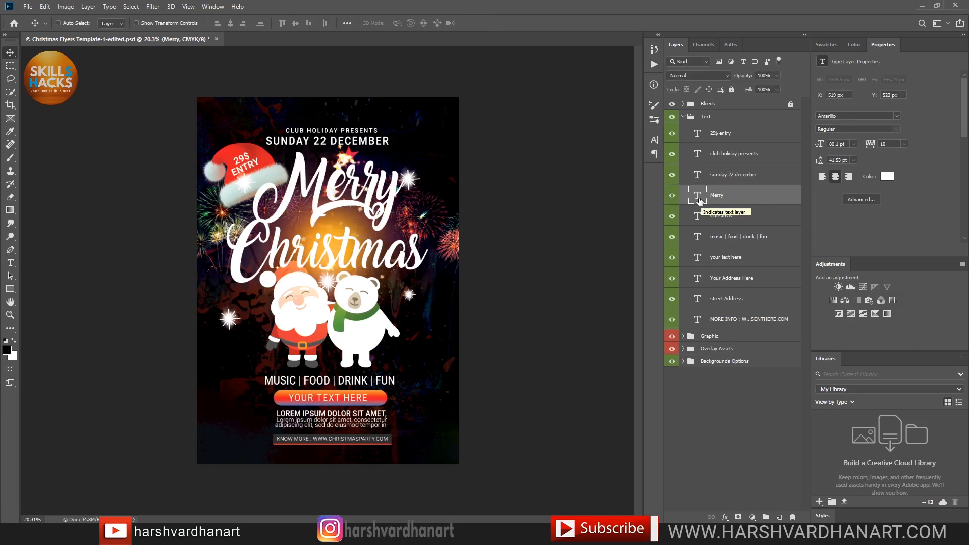
pyautogui.doubleClick(699, 200)
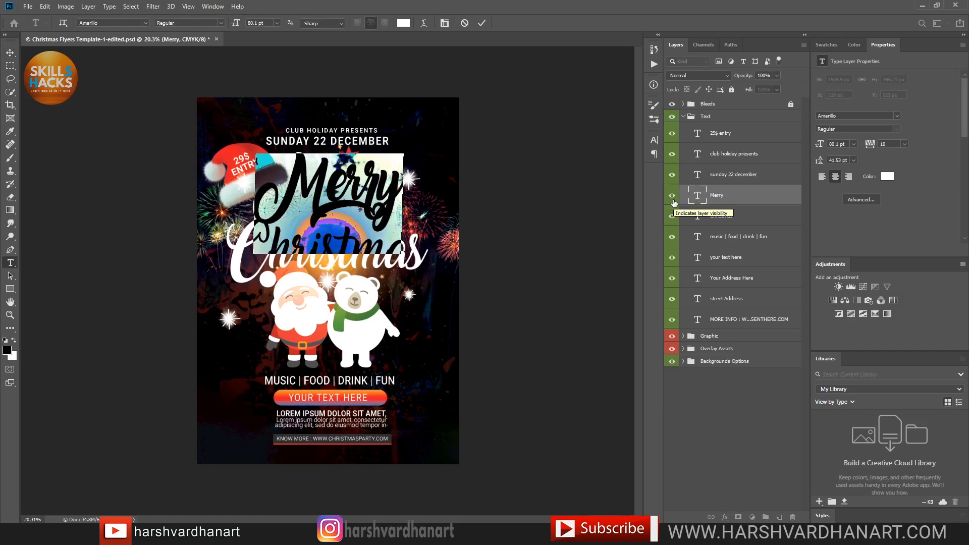
pyautogui.write('HAPPY')
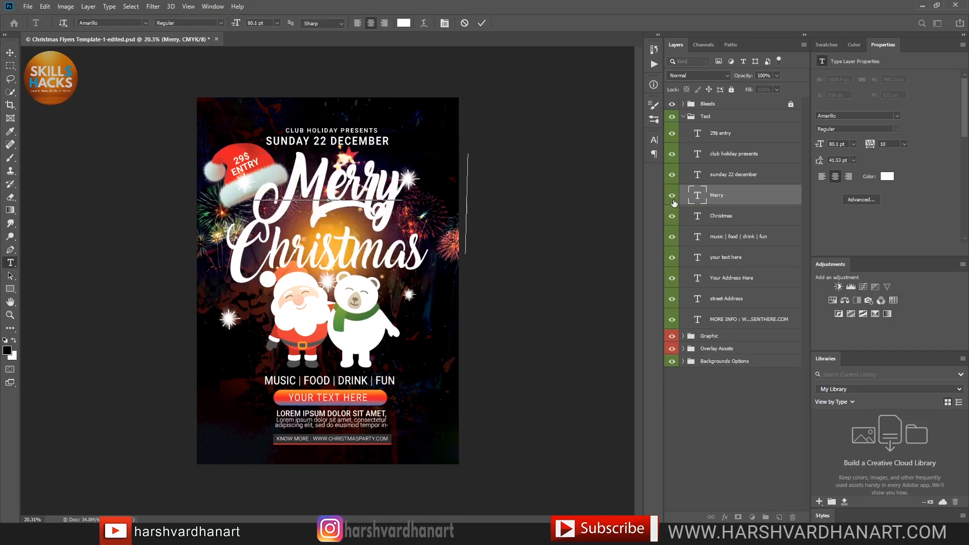
pyautogui.click(482, 23)
pyautogui.press('v')
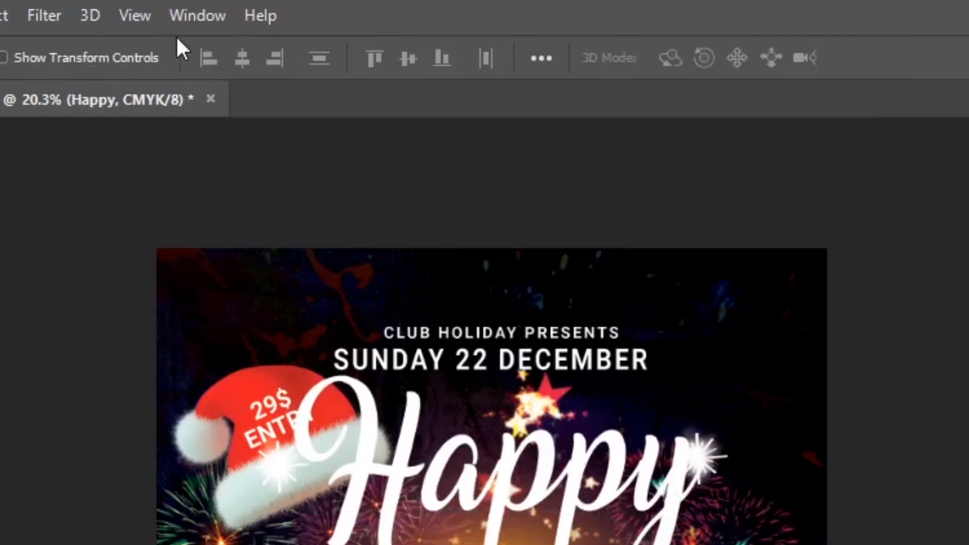
# Step: Set the "Happy" headline's font size to 65.1 pt and move it down and right to about X 700 px, Y 624 px
pyautogui.click(197, 17)
pyautogui.click(255, 325)
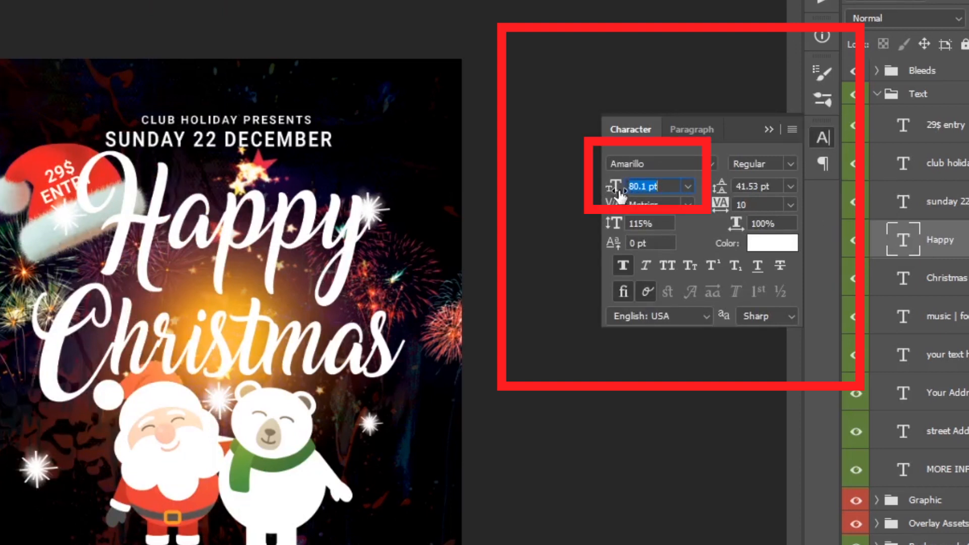
pyautogui.moveTo(618, 193); pyautogui.dragTo(604, 194)
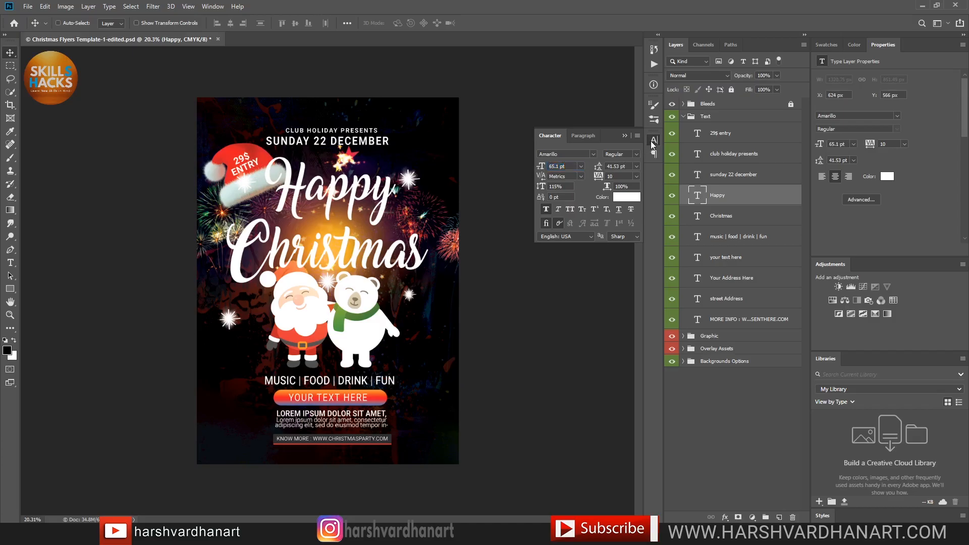
pyautogui.click(817, 140)
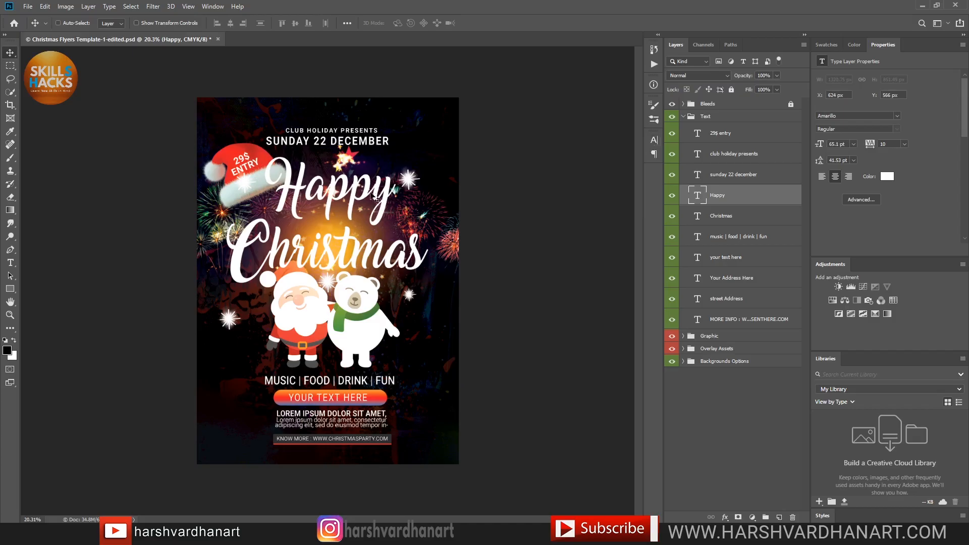
pyautogui.moveTo(260, 236); pyautogui.dragTo(273, 249)
pyautogui.moveTo(357, 203); pyautogui.dragTo(360, 204)
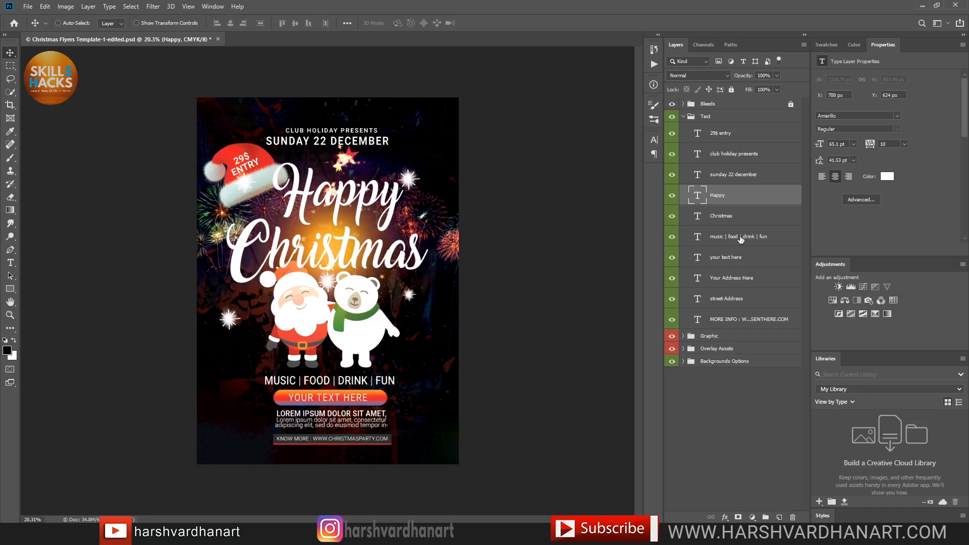
# Step: Replace the "Christmas" headline text with "new year" and move it to about X 367 px, Y 1141 px beneath "Happy"
pyautogui.click(726, 222)
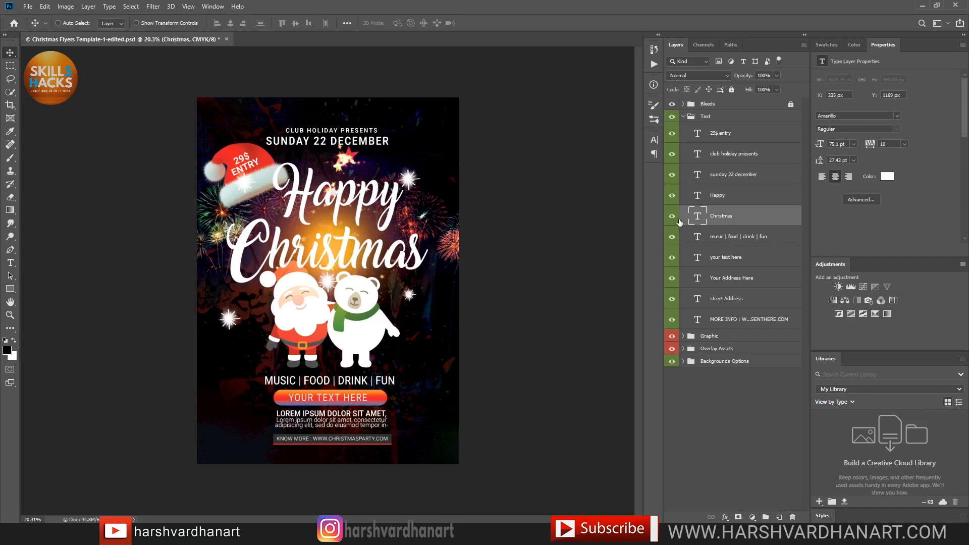
pyautogui.doubleClick(696, 216)
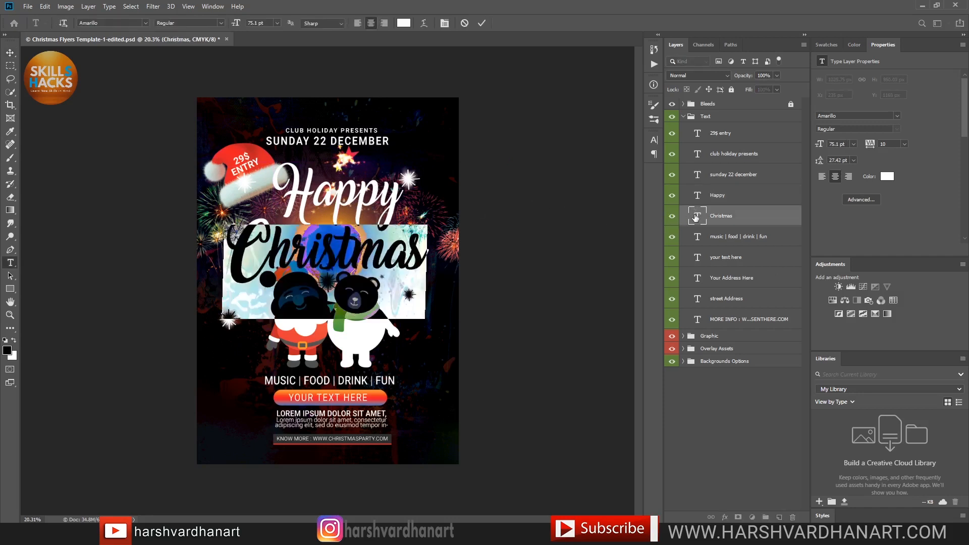
pyautogui.write('new year')
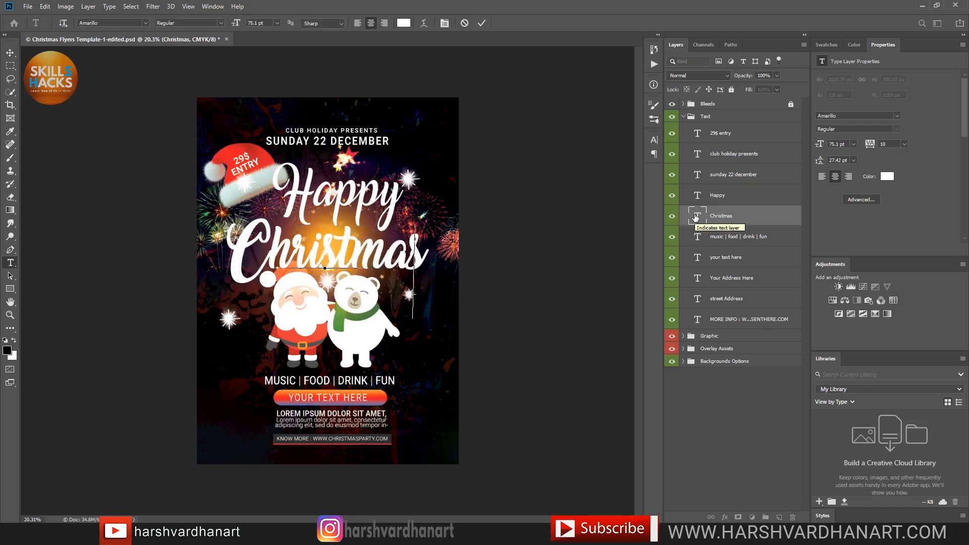
pyautogui.click(482, 23)
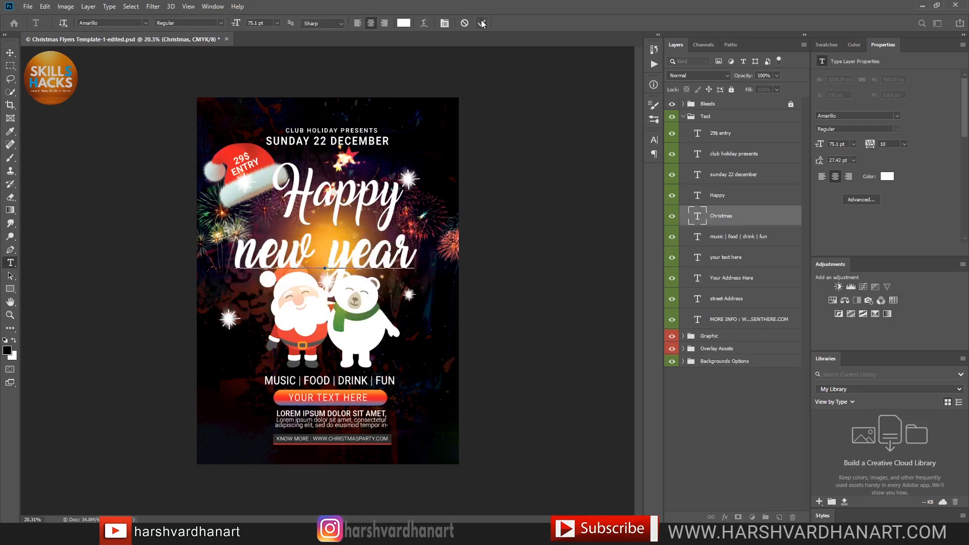
pyautogui.press('v')
pyautogui.moveTo(370, 254)
pyautogui.mouseDown()
pyautogui.moveTo(372, 242)
pyautogui.moveTo(379, 249)
pyautogui.mouseUp()
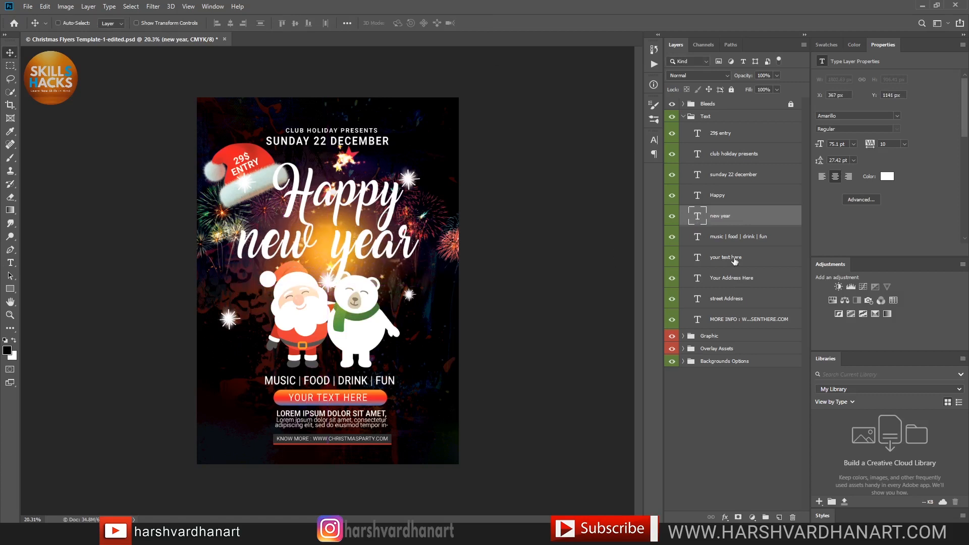
# Step: Select the "music | food | drink | fun" text layer and toggle its visibility off and on to identify it on the flyer
pyautogui.click(711, 242)
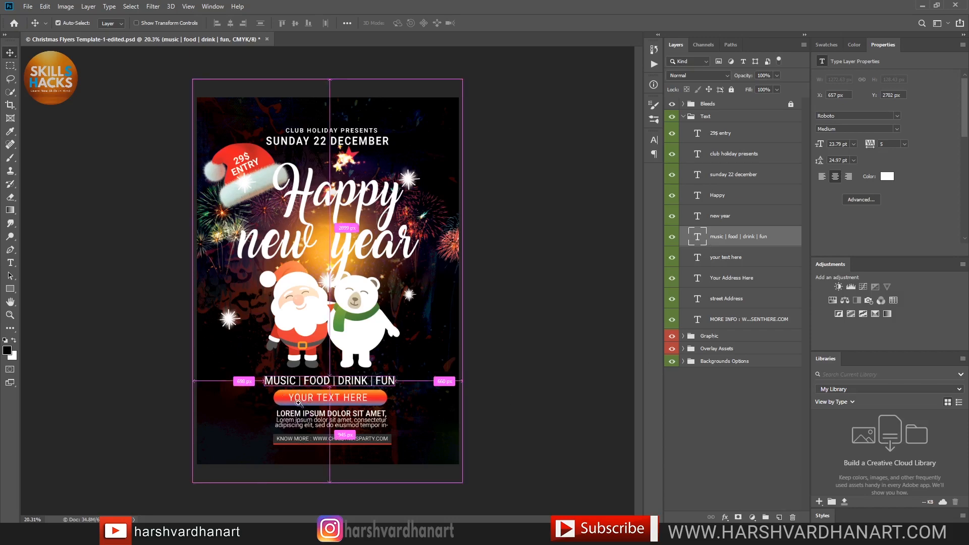
pyautogui.moveTo(328, 389); pyautogui.dragTo(383, 377)
pyautogui.moveTo(383, 377); pyautogui.dragTo(392, 257)
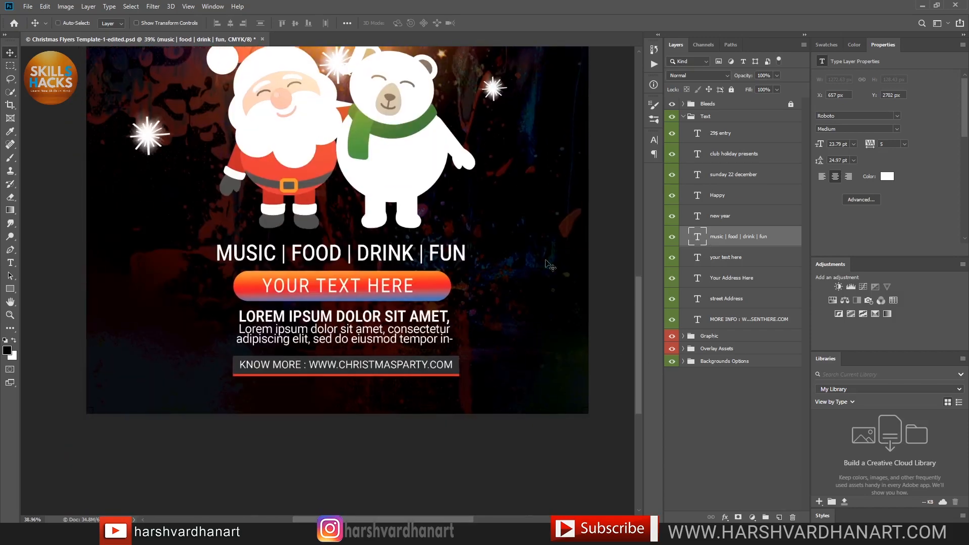
pyautogui.click(671, 237)
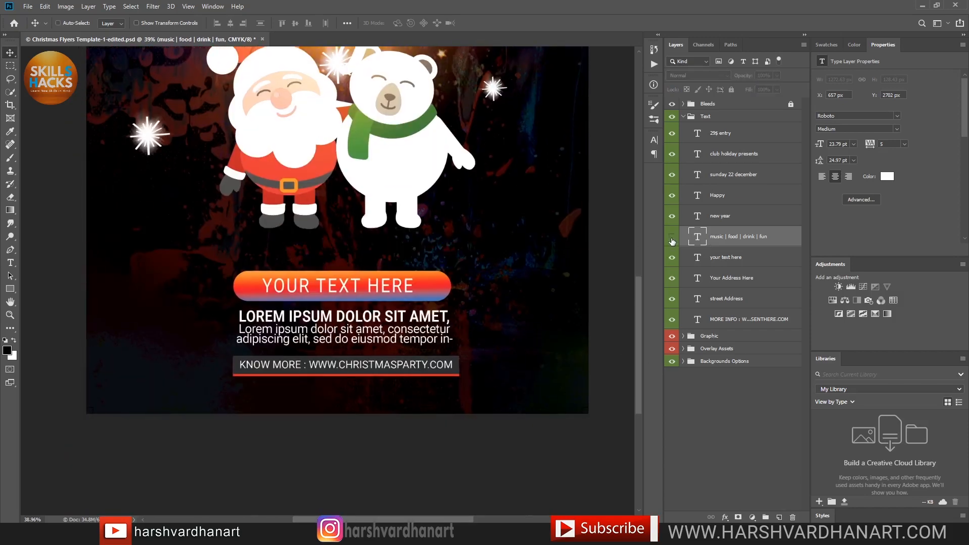
pyautogui.click(671, 237)
# Step: Open the "music | food | drink | fun" text for editing, highlight its individual words and discard the edit
pyautogui.doubleClick(697, 237)
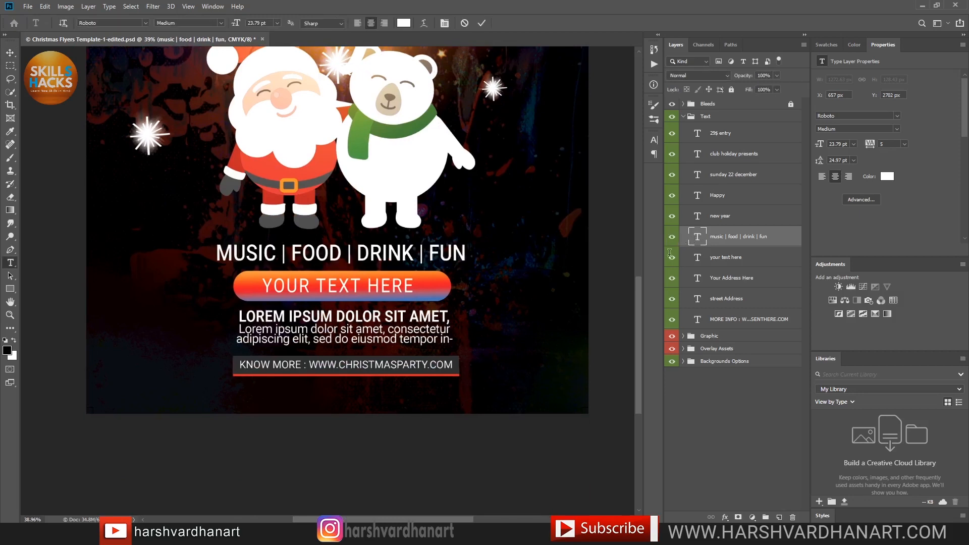
pyautogui.click(273, 253)
pyautogui.moveTo(273, 254); pyautogui.dragTo(219, 256)
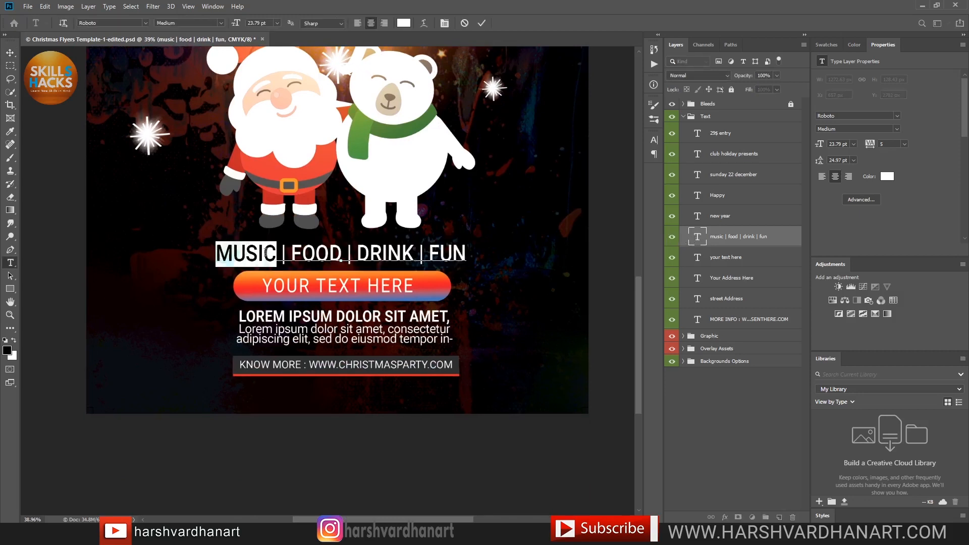
pyautogui.moveTo(291, 252); pyautogui.dragTo(415, 252)
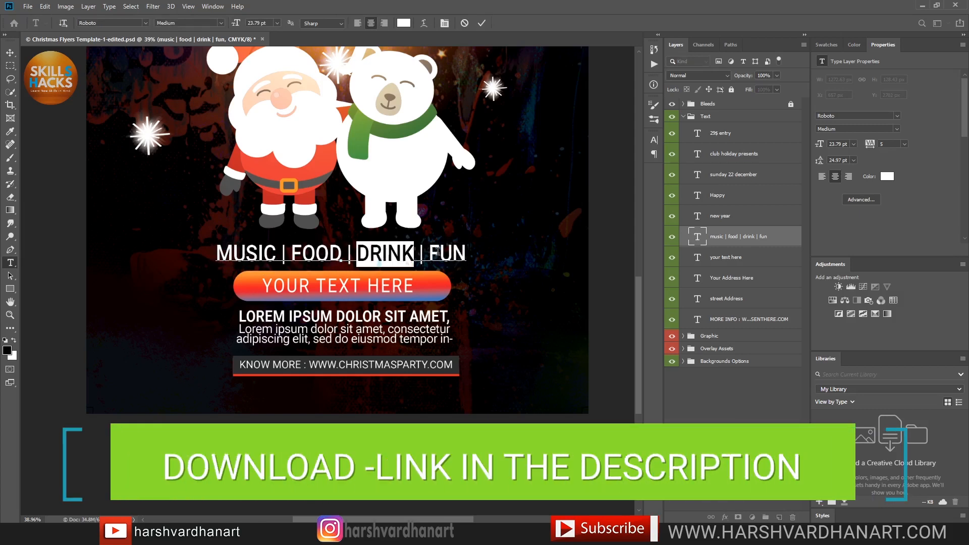
pyautogui.moveTo(429, 253); pyautogui.dragTo(467, 252)
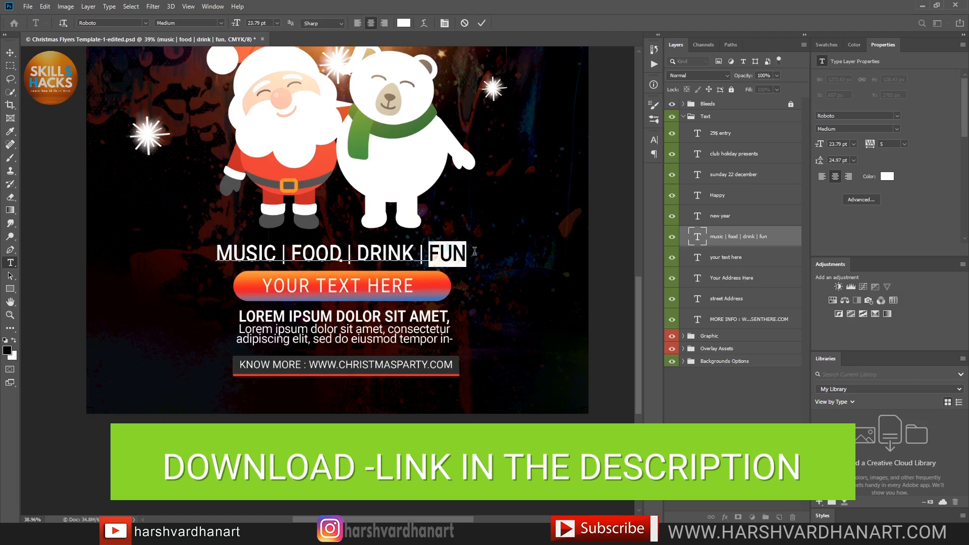
pyautogui.click(465, 25)
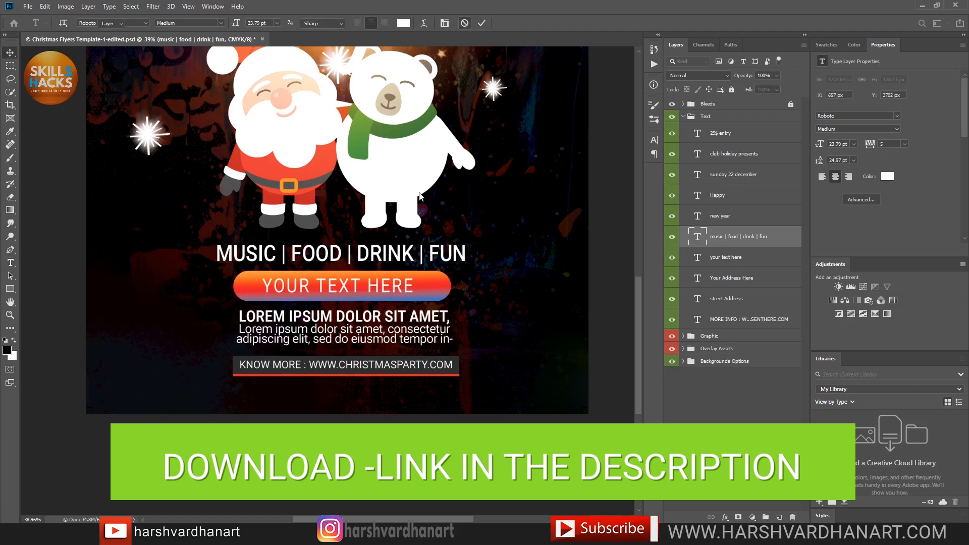
pyautogui.press('v')
# Step: Toggle the "your text here" layer's visibility, open its text for editing and cancel the edit
pyautogui.click(722, 261)
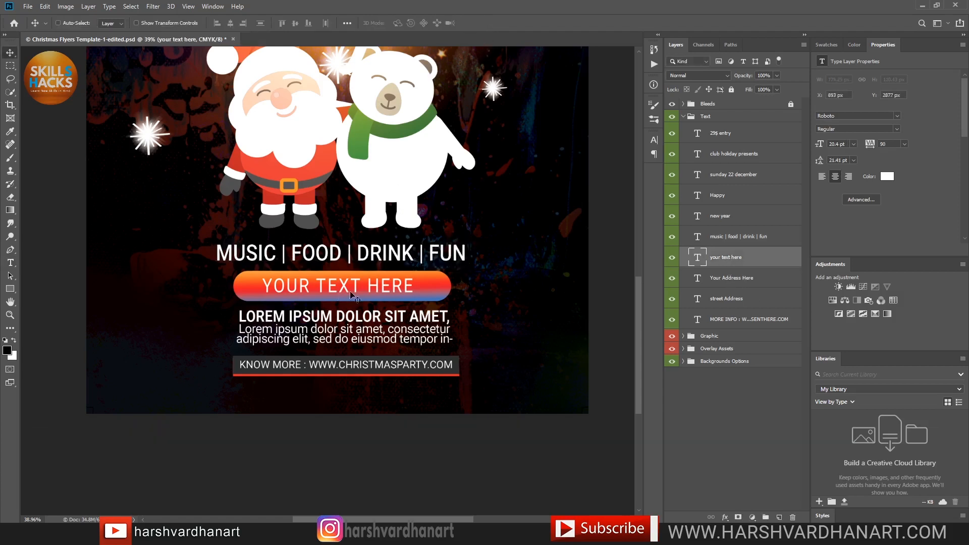
pyautogui.click(671, 258)
pyautogui.click(672, 259)
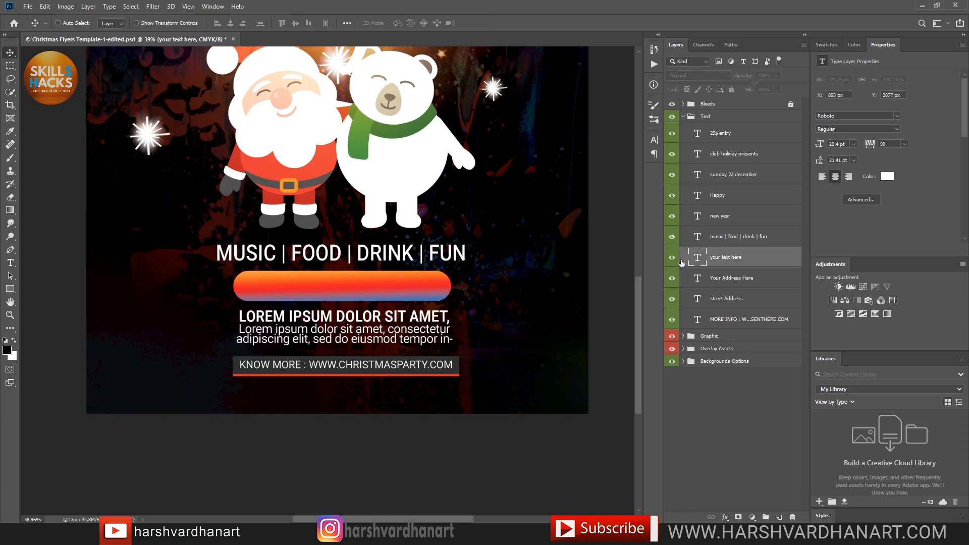
pyautogui.doubleClick(697, 261)
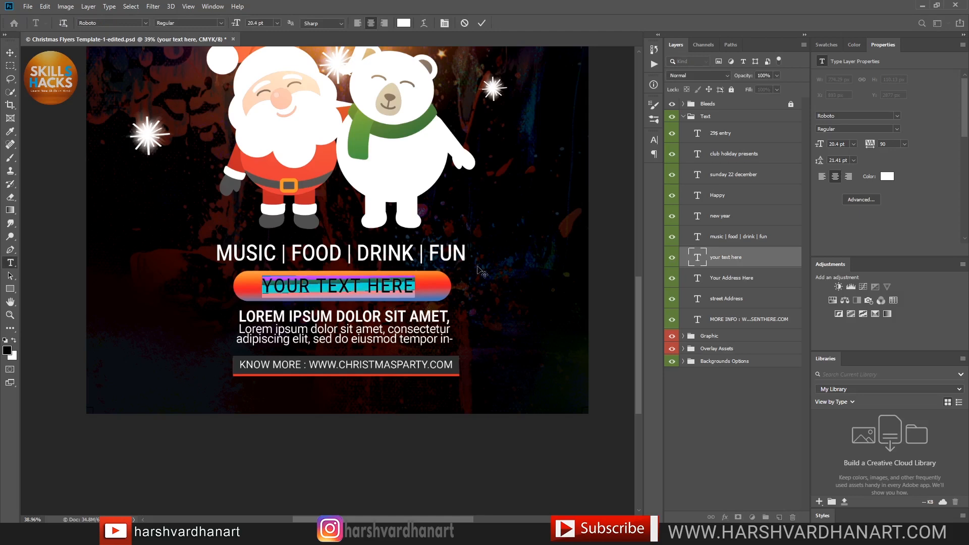
pyautogui.click(465, 23)
pyautogui.press('v')
# Step: Toggle the visibility of the "Your Address Here" and "street Address" text layers to identify them on the flyer
pyautogui.click(701, 282)
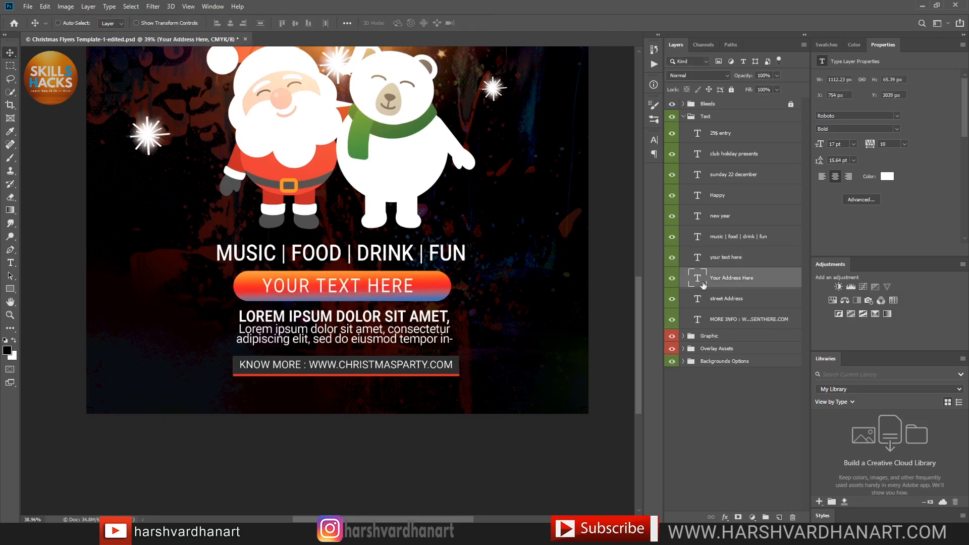
pyautogui.click(671, 278)
pyautogui.click(672, 278)
pyautogui.click(672, 279)
pyautogui.click(691, 301)
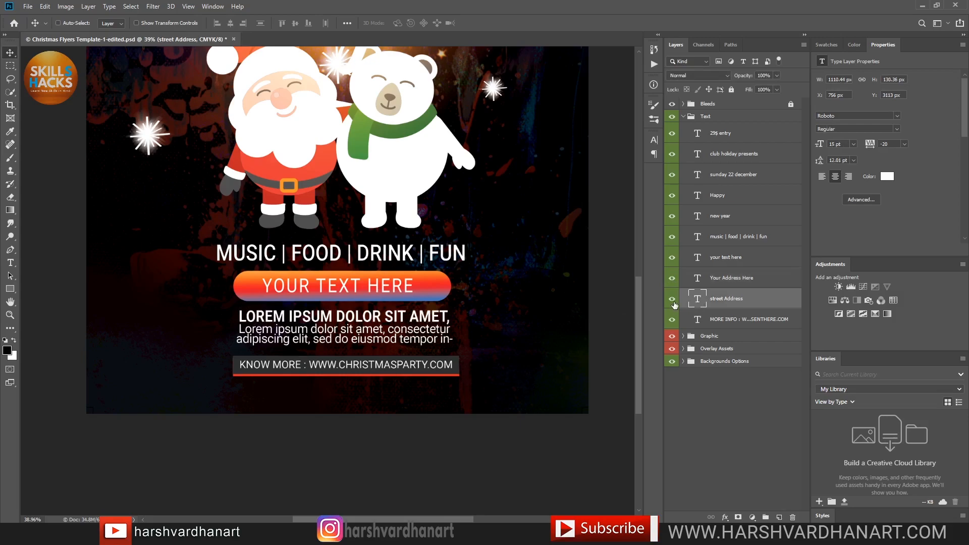
pyautogui.click(671, 298)
pyautogui.click(780, 316)
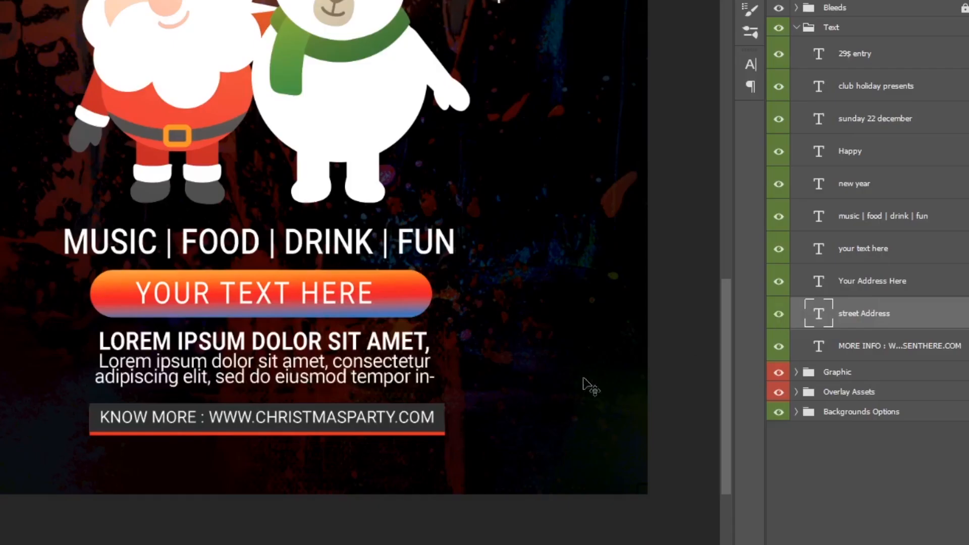
# Step: Try a font size of 8 pt on the "street Address" paragraph, then undo the size change
pyautogui.doubleClick(818, 314)
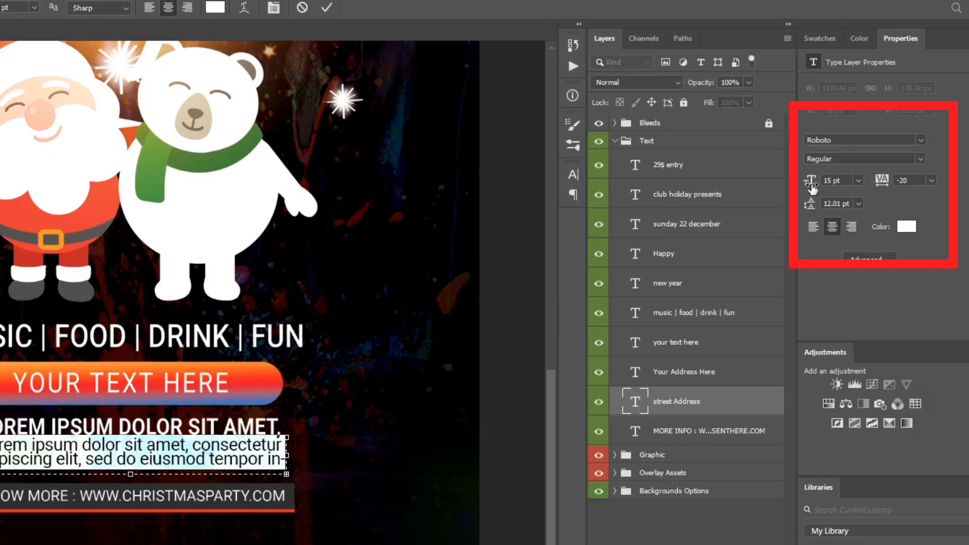
pyautogui.moveTo(811, 187); pyautogui.dragTo(807, 187)
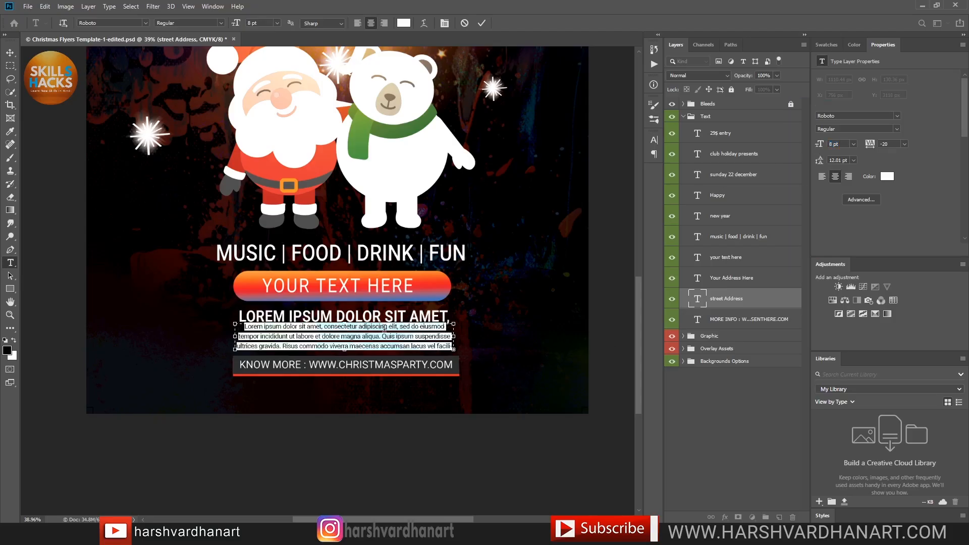
pyautogui.click(512, 66)
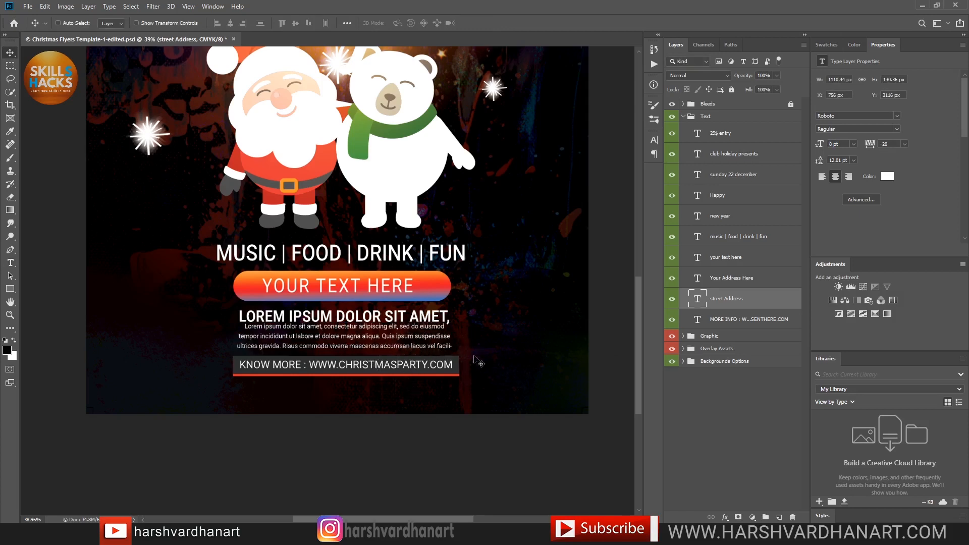
pyautogui.hotkey('ctrl', 'z')
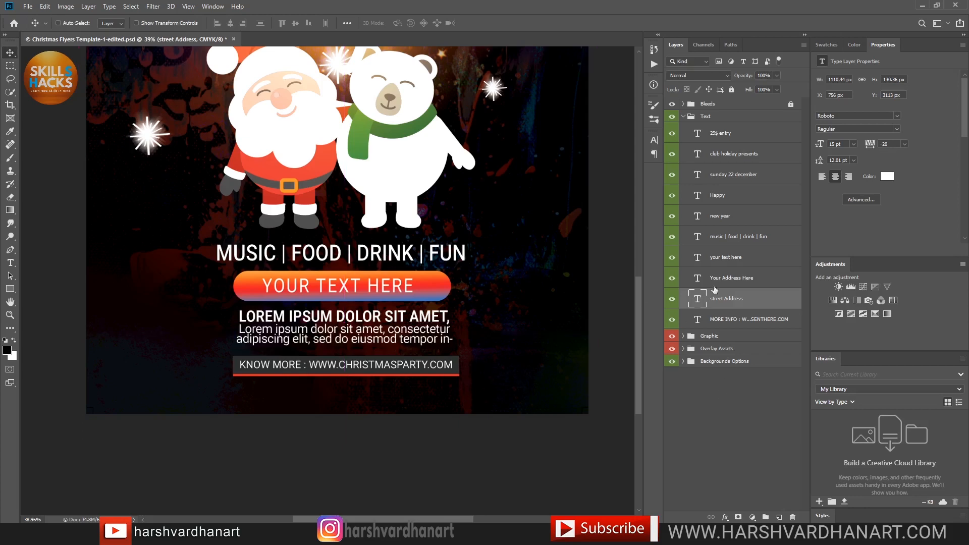
# Step: Open the "KNOW MORE" website line at the flyer's bottom for editing and leave the text edit
pyautogui.click(699, 323)
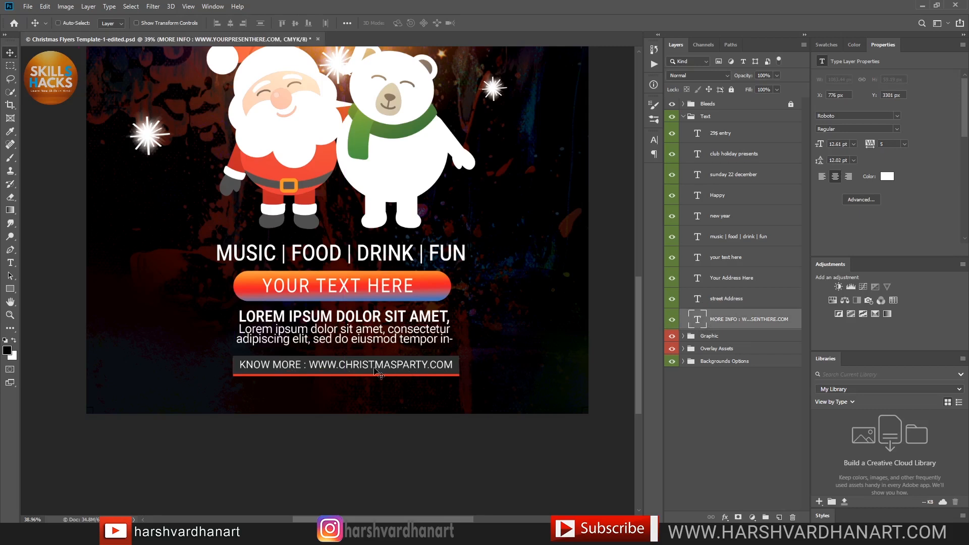
pyautogui.doubleClick(695, 321)
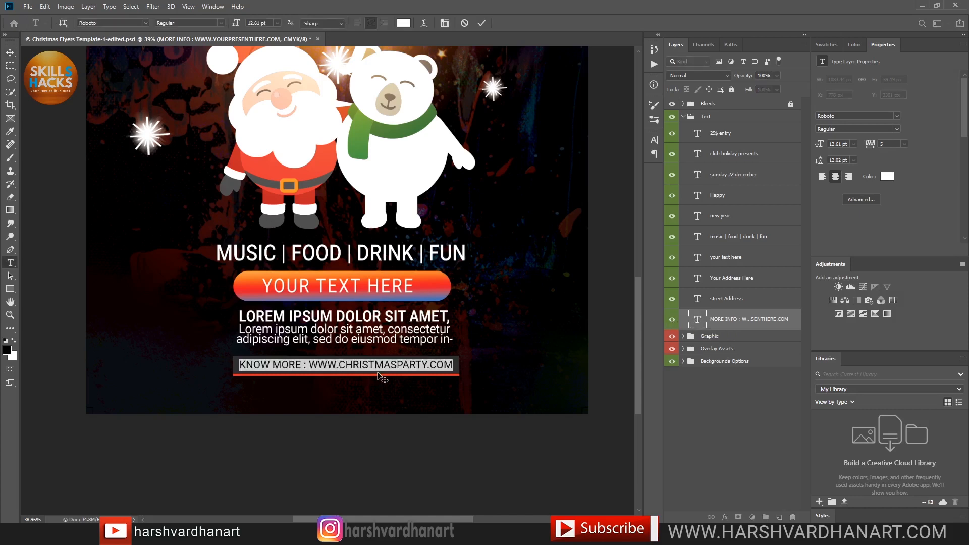
pyautogui.click(479, 22)
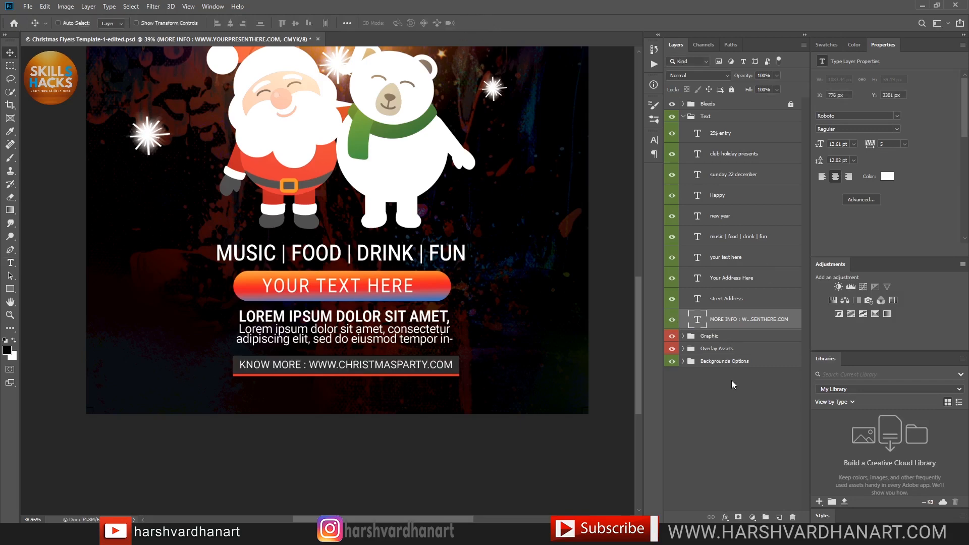
# Step: Save the edited flyer document under its existing file name
pyautogui.click(28, 7)
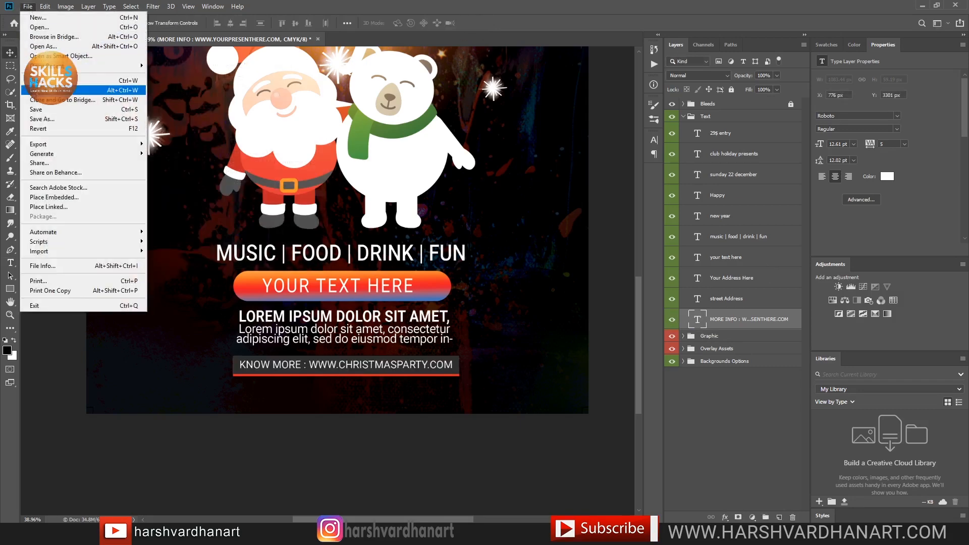
pyautogui.click(39, 110)
pyautogui.click(28, 7)
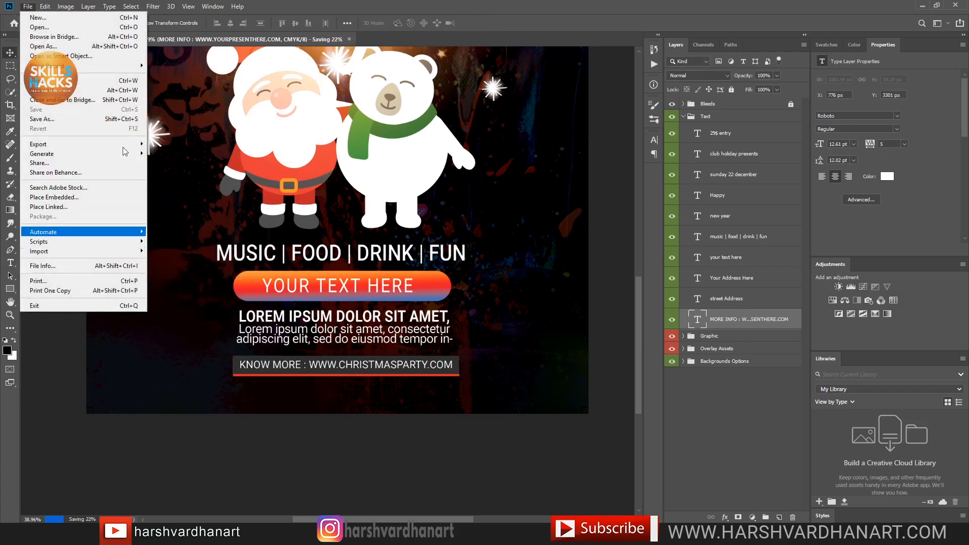
pyautogui.click(212, 6)
pyautogui.click(319, 5)
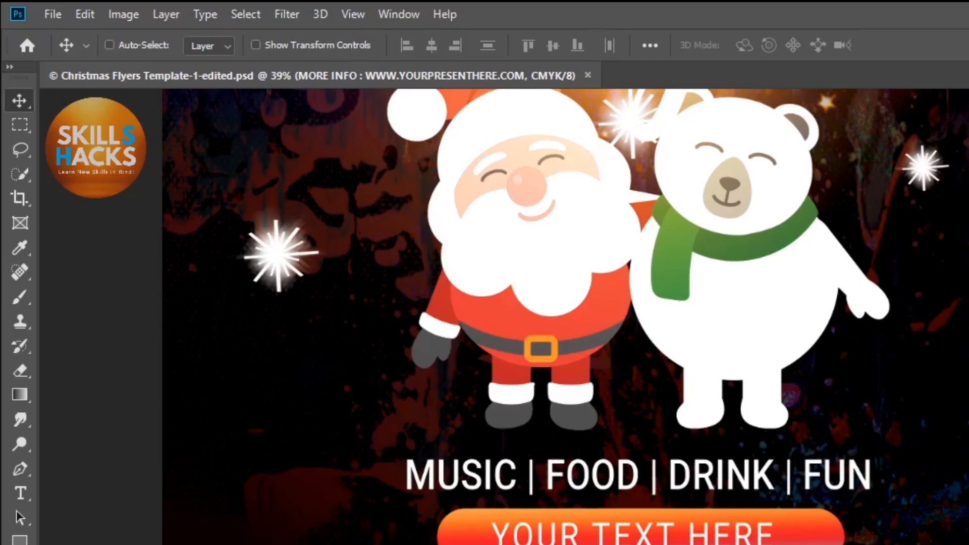
# Step: Save the flyer in the Photoshop PDF format as "Christmas Flyers Template-1-edited.pdf" and accept the PDF settings notice
pyautogui.click(43, 16)
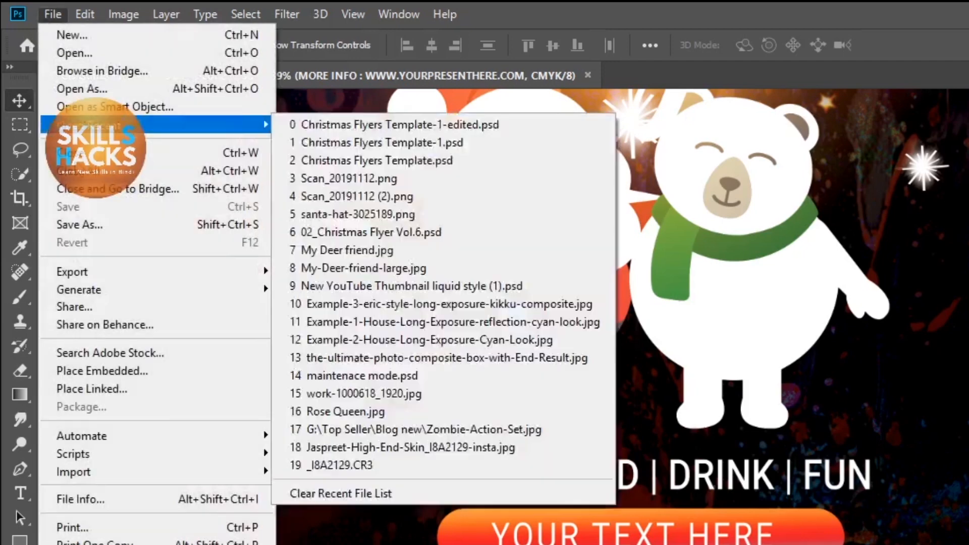
pyautogui.click(105, 225)
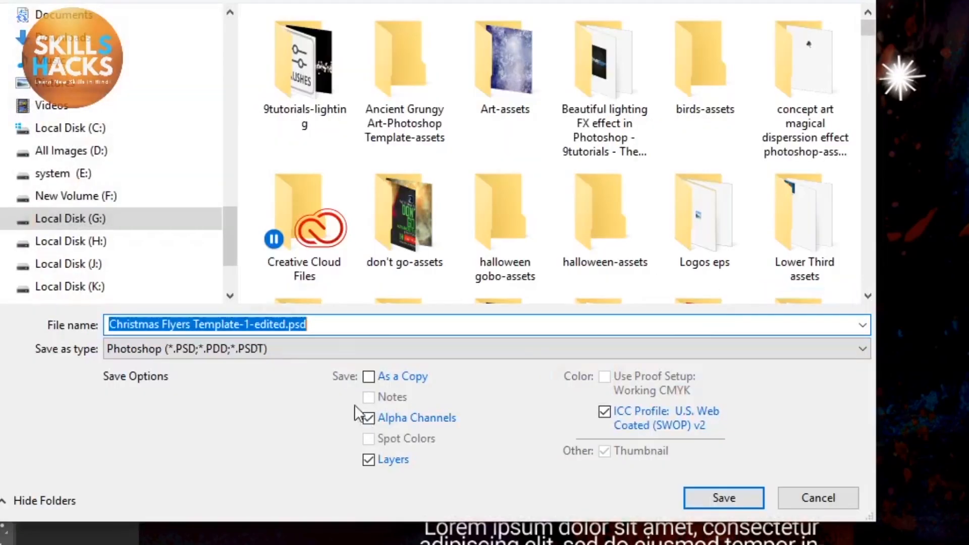
pyautogui.click(337, 347)
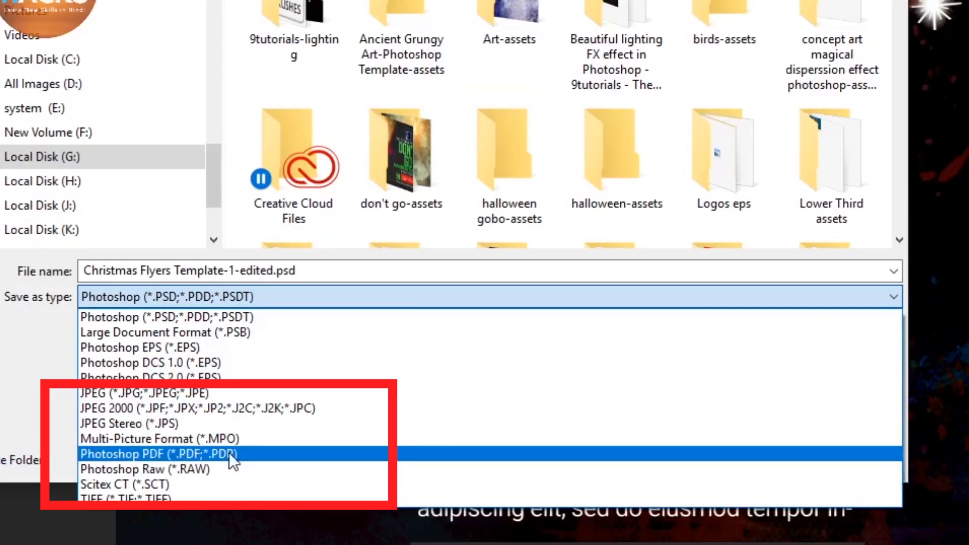
pyautogui.click(229, 452)
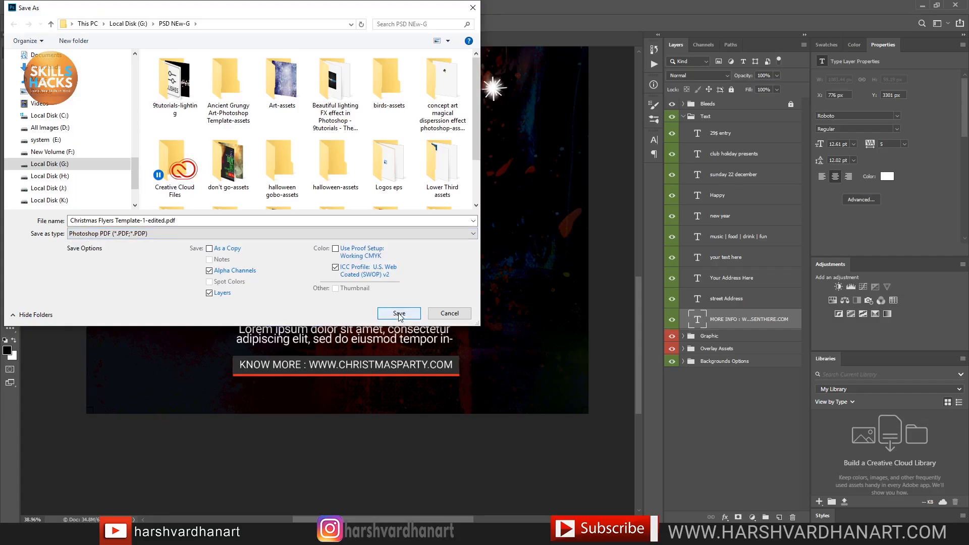
pyautogui.click(398, 314)
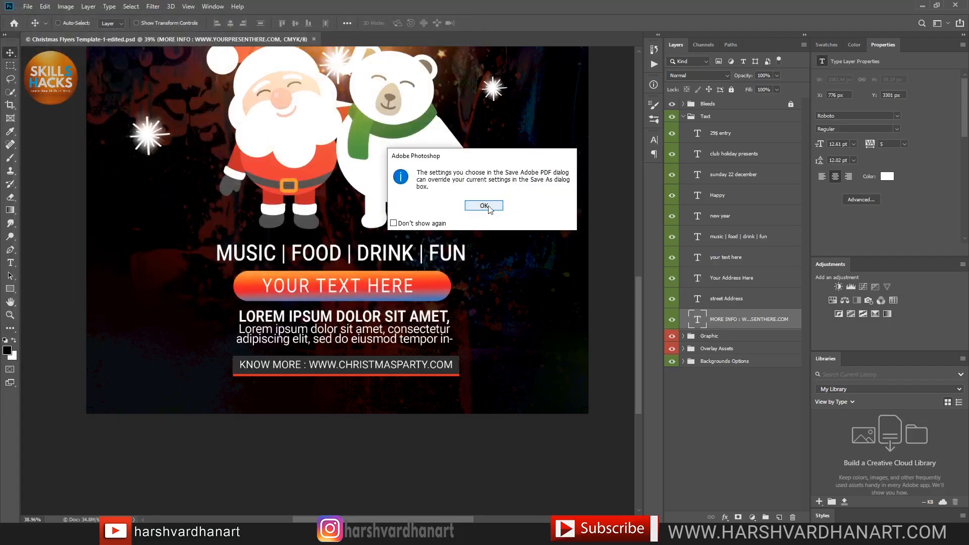
pyautogui.click(488, 207)
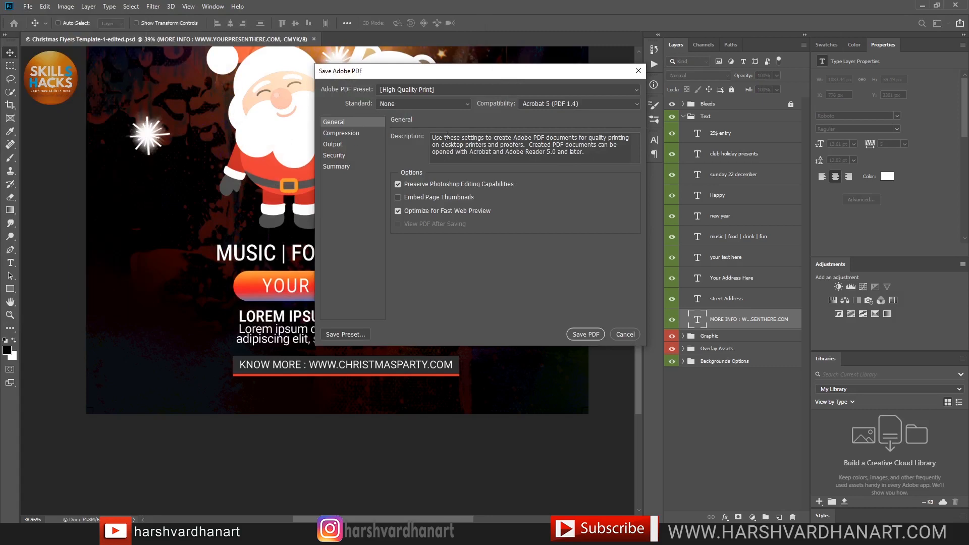
# Step: Choose the High Quality Print preset for the Adobe PDF and save the PDF
pyautogui.click(486, 91)
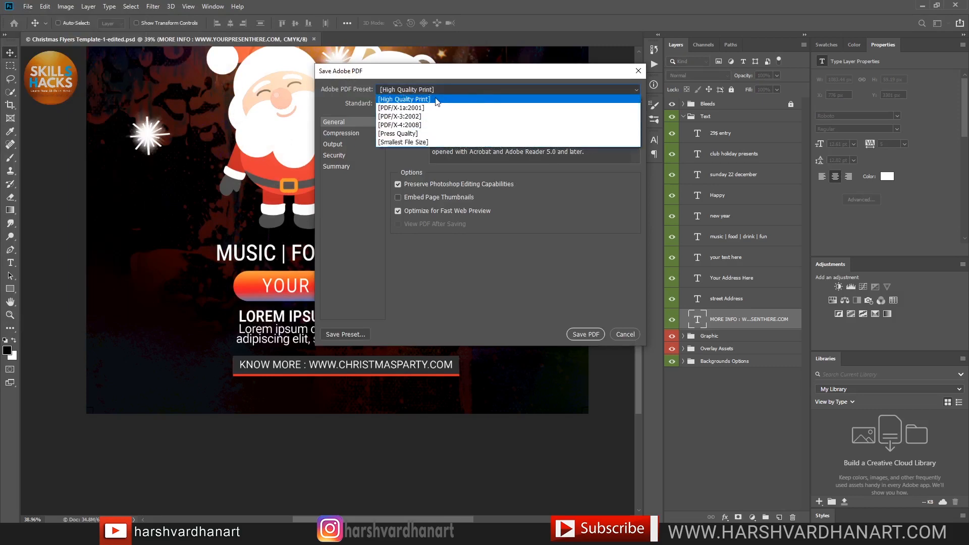
pyautogui.click(423, 98)
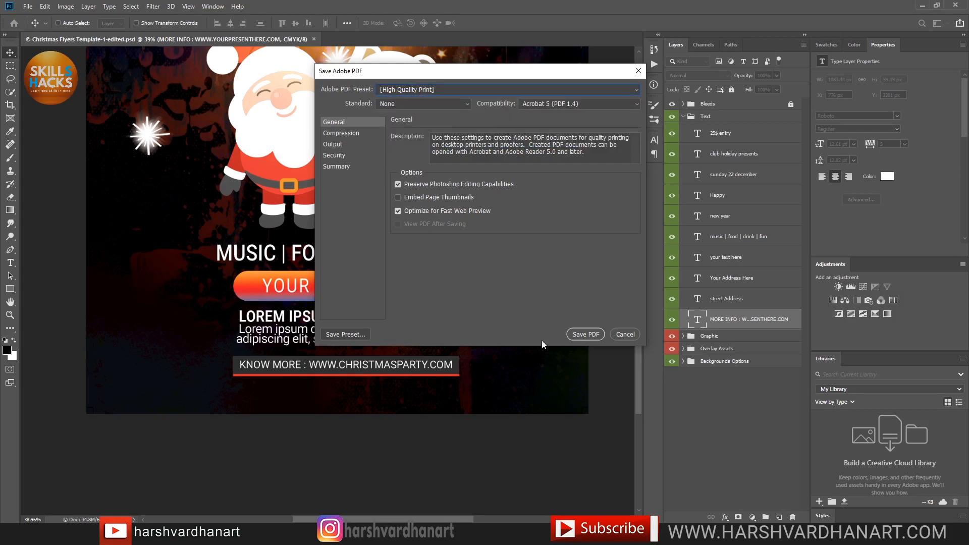
pyautogui.click(586, 336)
pyautogui.click(498, 221)
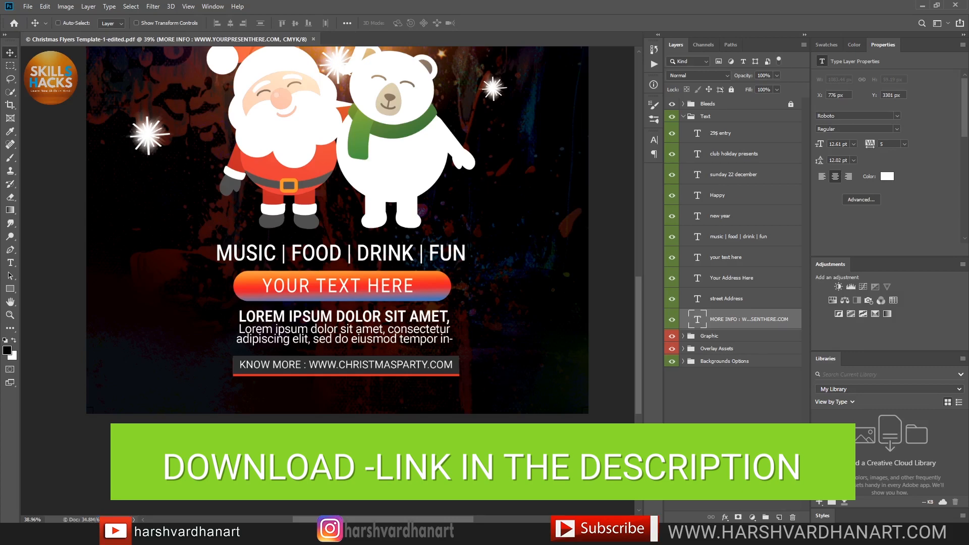
# Step: Open "Christmas Flyers Template-1-edited.pdf" from the PSD NEw-G folder, examine the whole page, and return to Photoshop
pyautogui.hotkey('alt', 'Tab')
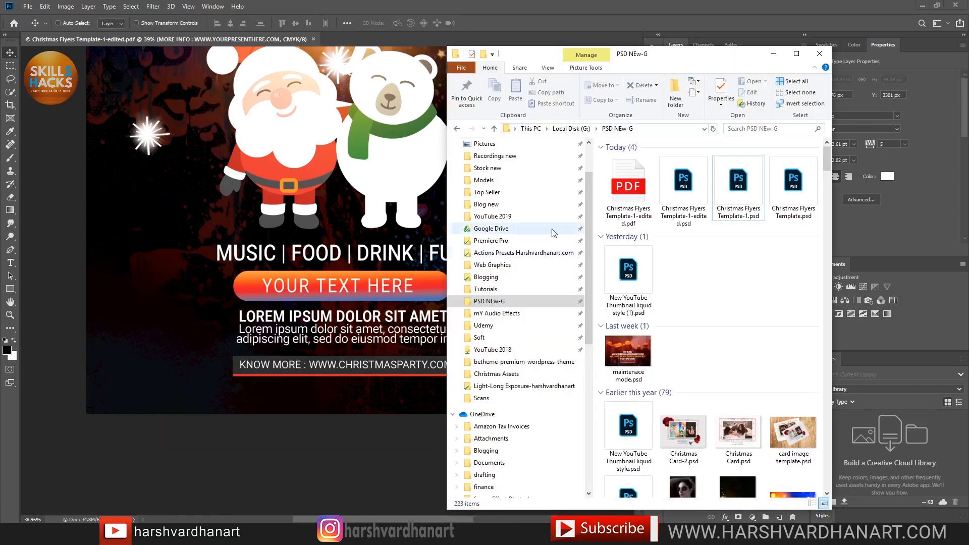
pyautogui.click(622, 185)
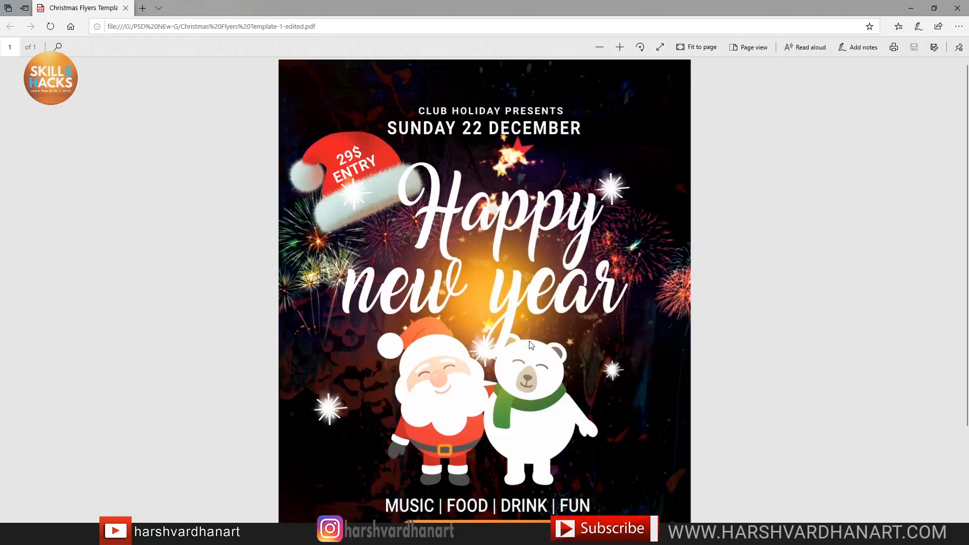
pyautogui.scroll(-3, 547, 341)
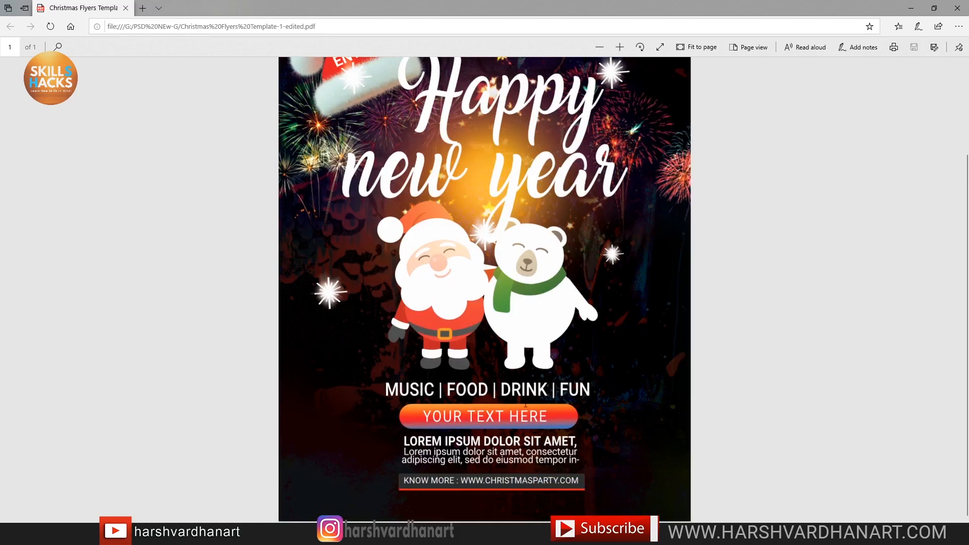
pyautogui.click(956, 10)
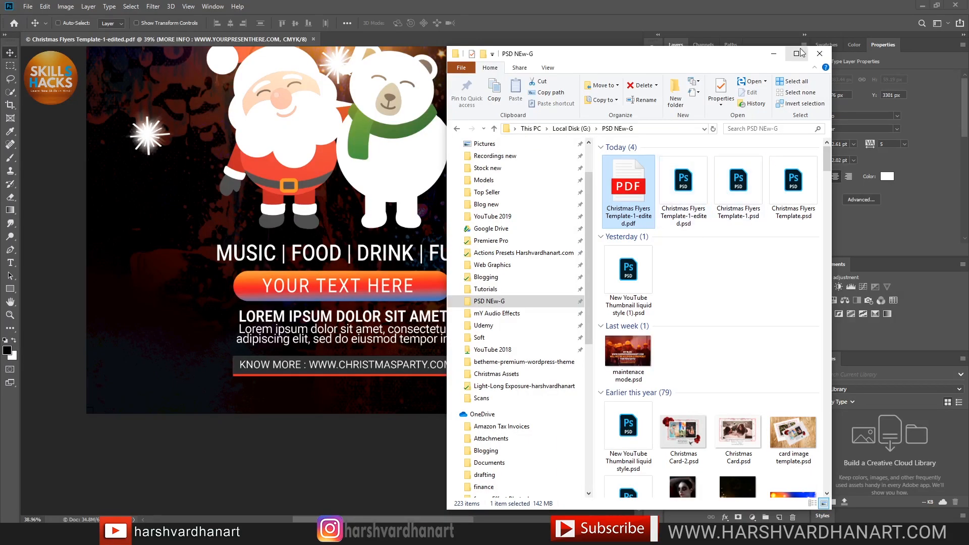
pyautogui.click(626, 39)
pyautogui.moveTo(639, 291); pyautogui.dragTo(647, 232)
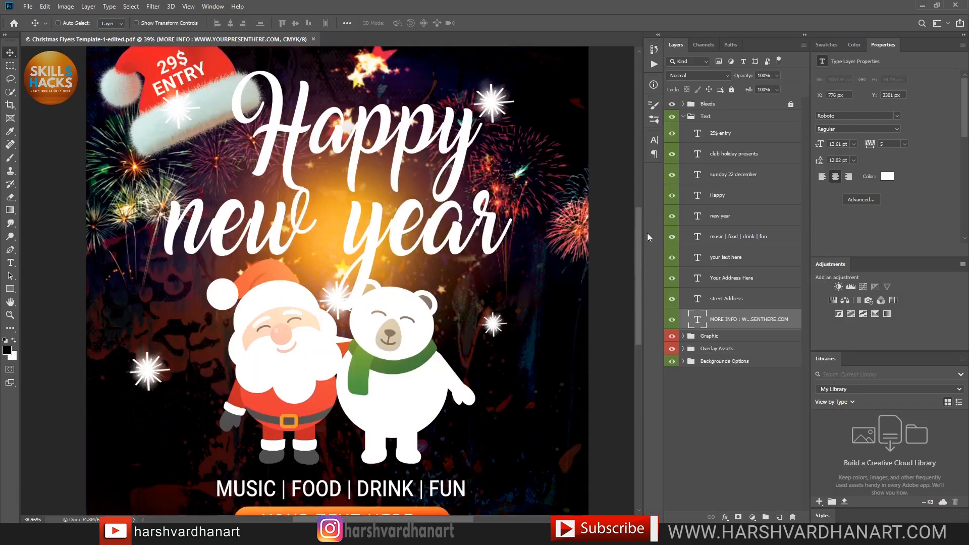